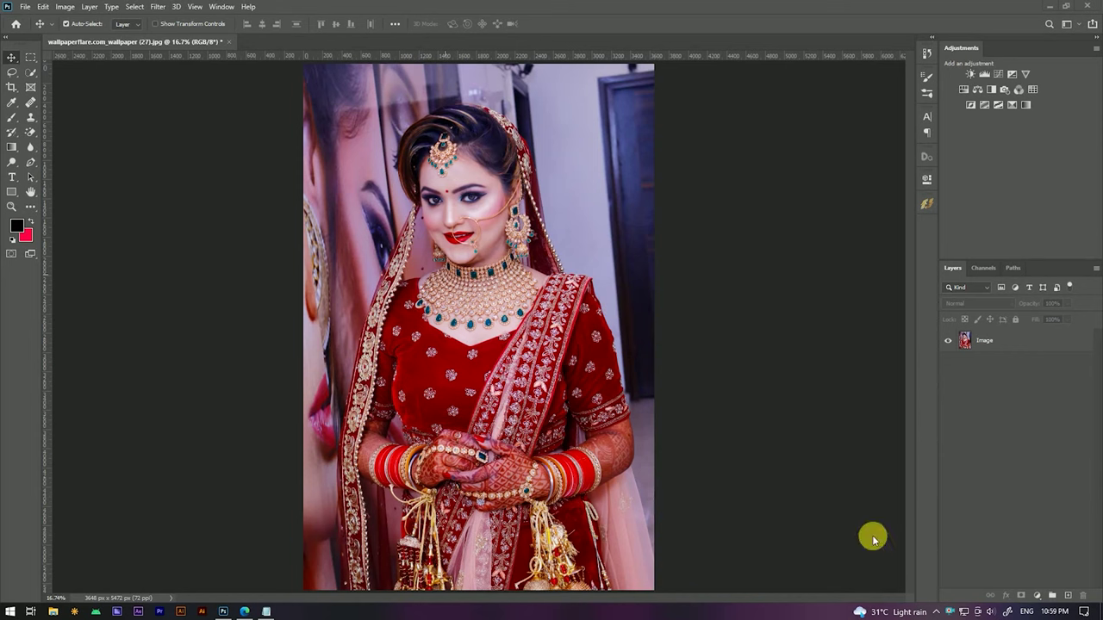
Fit the whole portrait in view and select the Image layer.
scroll(504, 180, up, 1)
scroll(504, 180, up, 2)
scroll(504, 181, down, 2)
scroll(504, 180, down, 1)
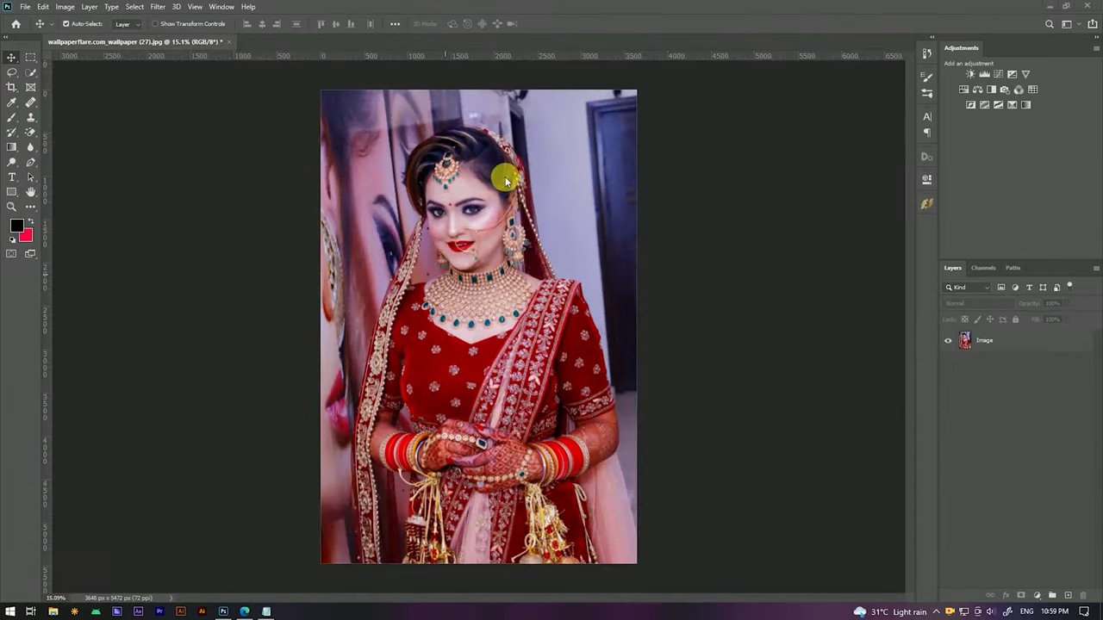
key(ctrl+plus)
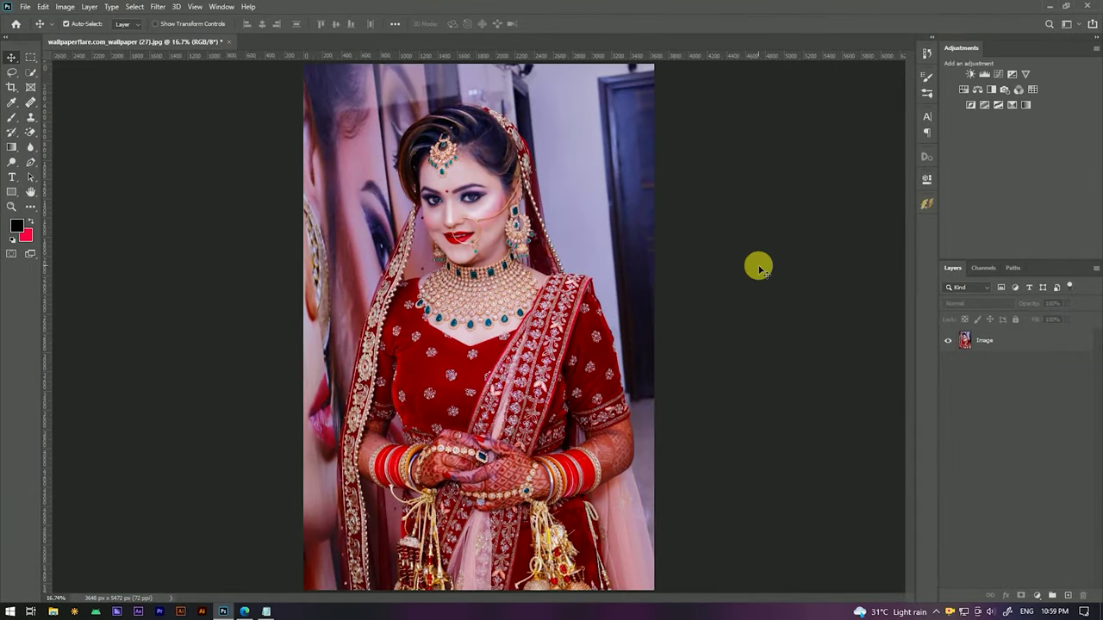
click(1050, 340)
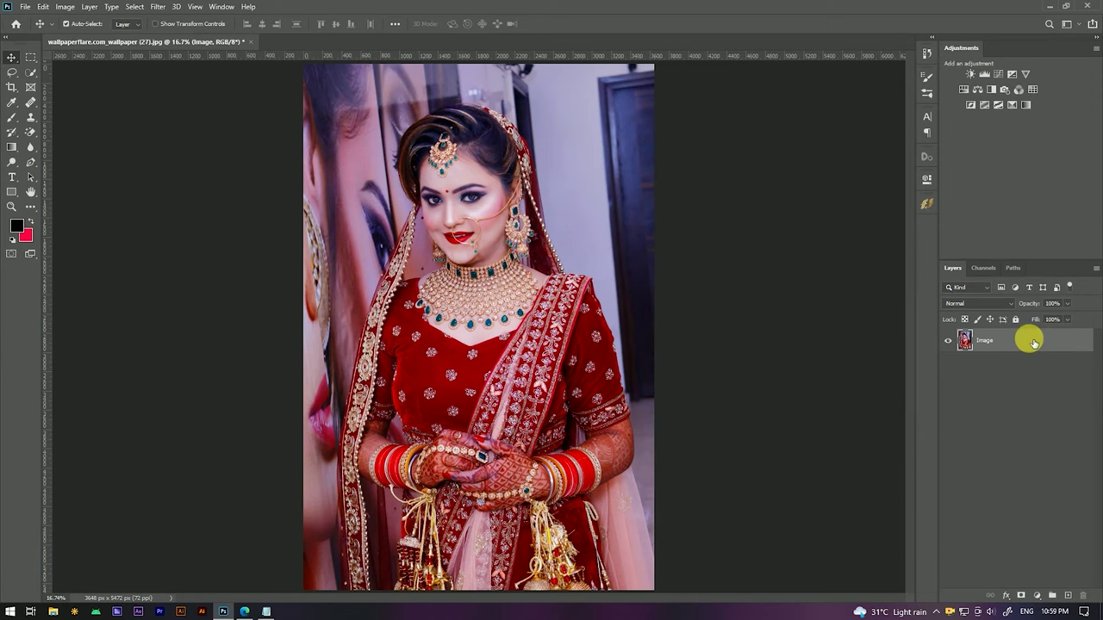
key(shift+m)
Apply a Curves correction lifting midtones from 119 to 136 and shadows from 26 to 23.
key(ctrl+m)
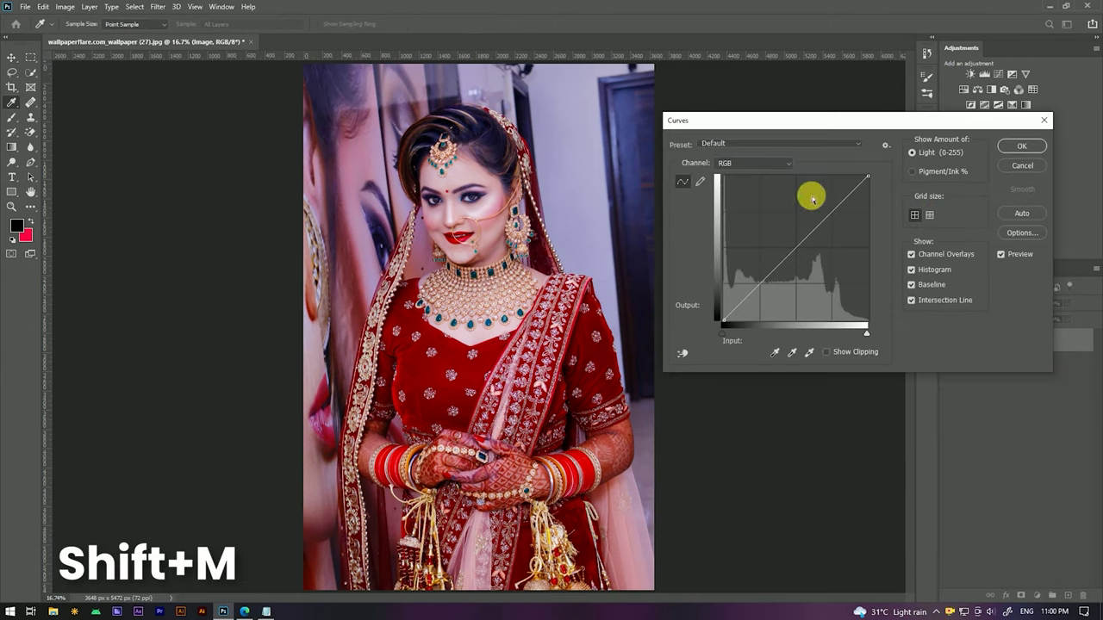
drag(805, 118, 795, 140)
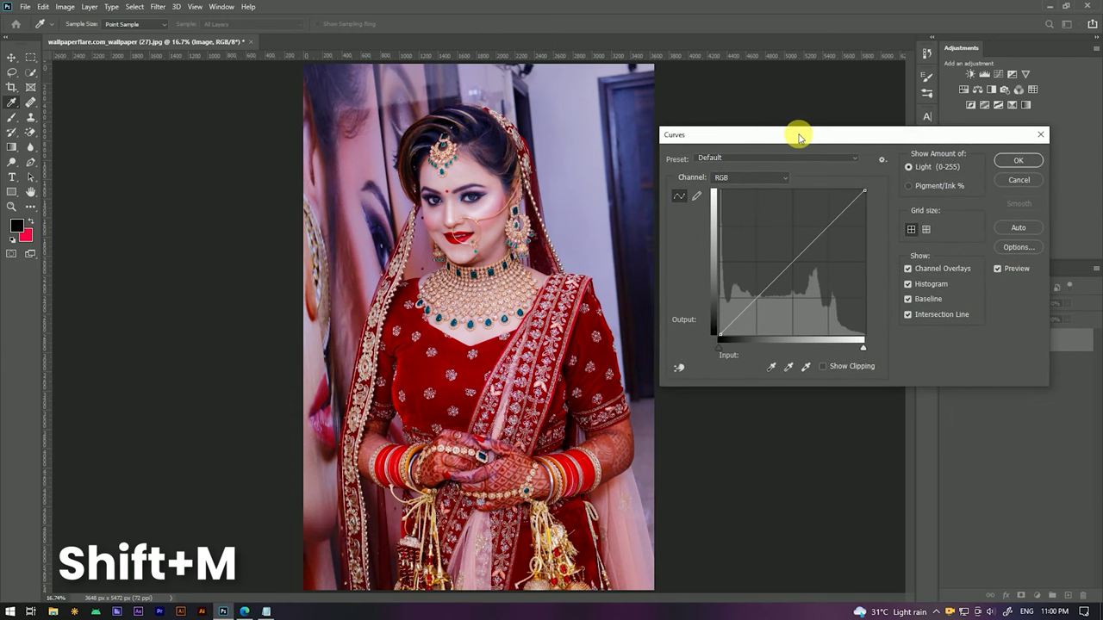
drag(791, 267, 785, 259)
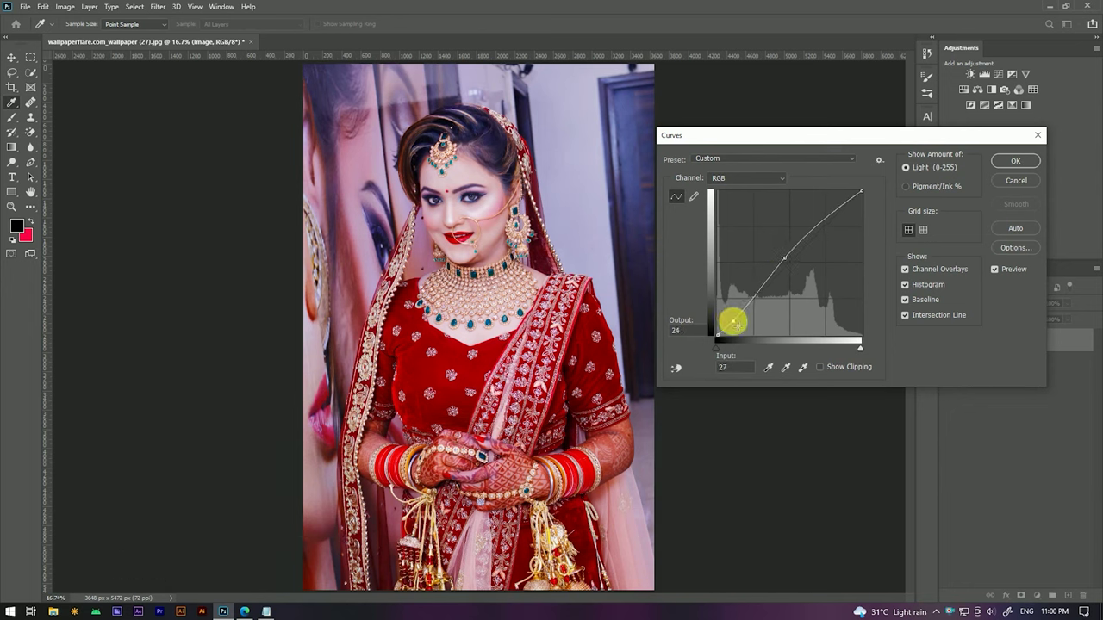
drag(730, 320, 733, 324)
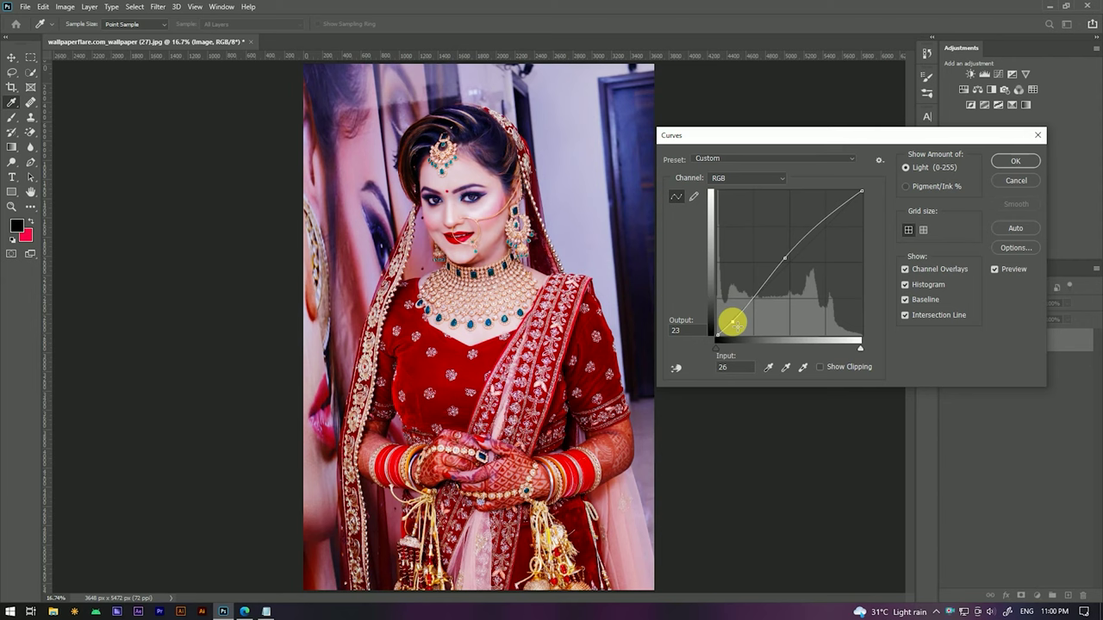
click(1004, 163)
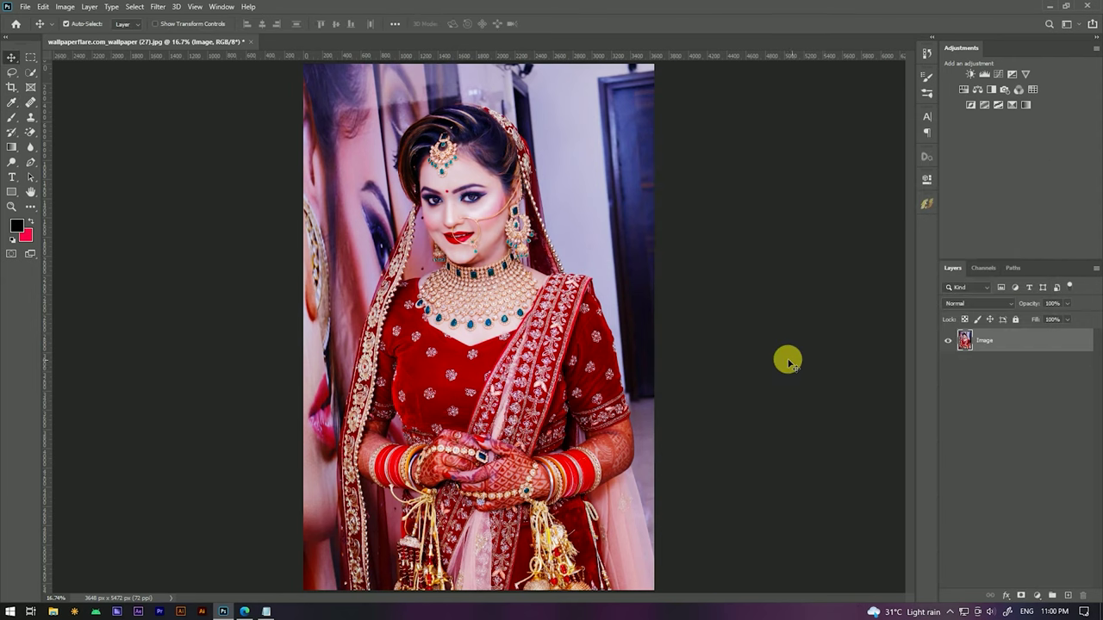
scroll(783, 362, down, 3)
scroll(783, 362, up, 1)
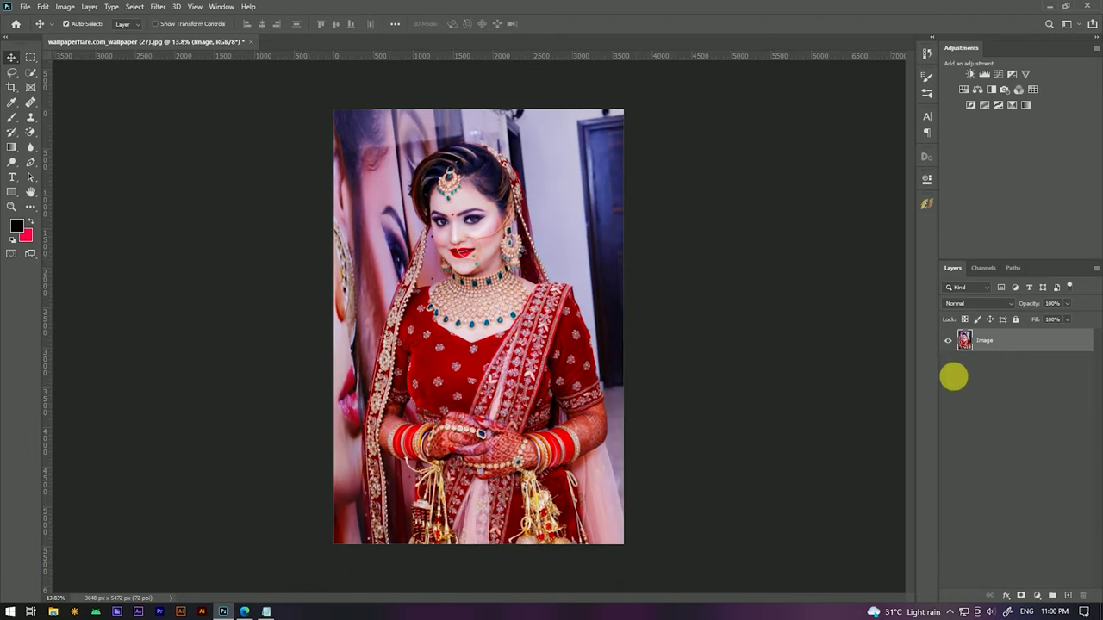
click(1039, 597)
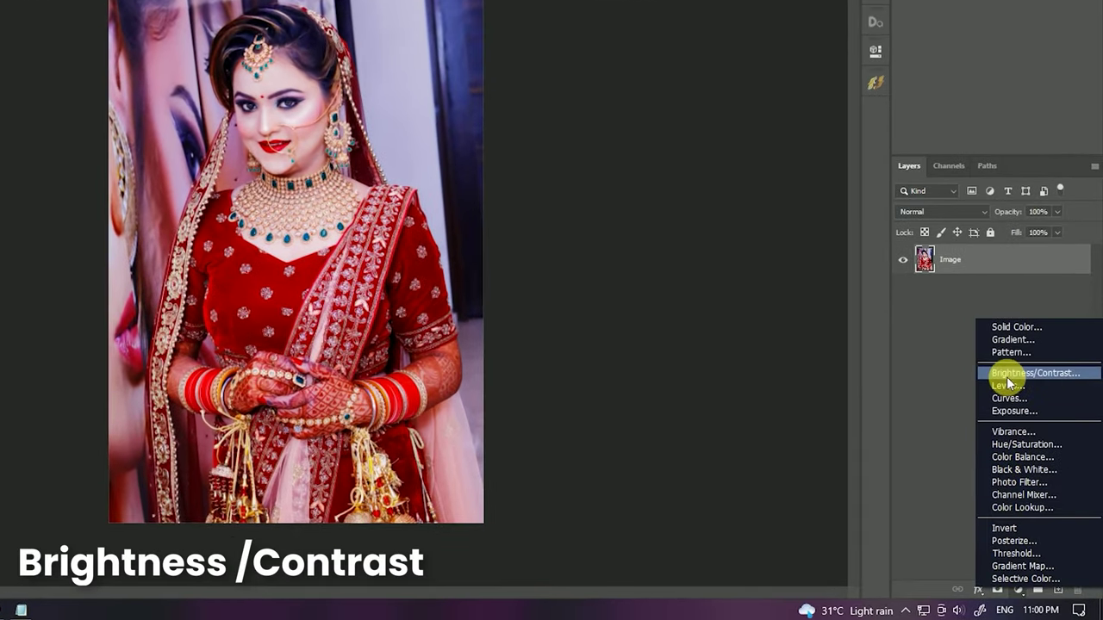
Add a Brightness/Contrast layer at Brightness -16, Contrast 14, and toggle it to compare.
click(1006, 377)
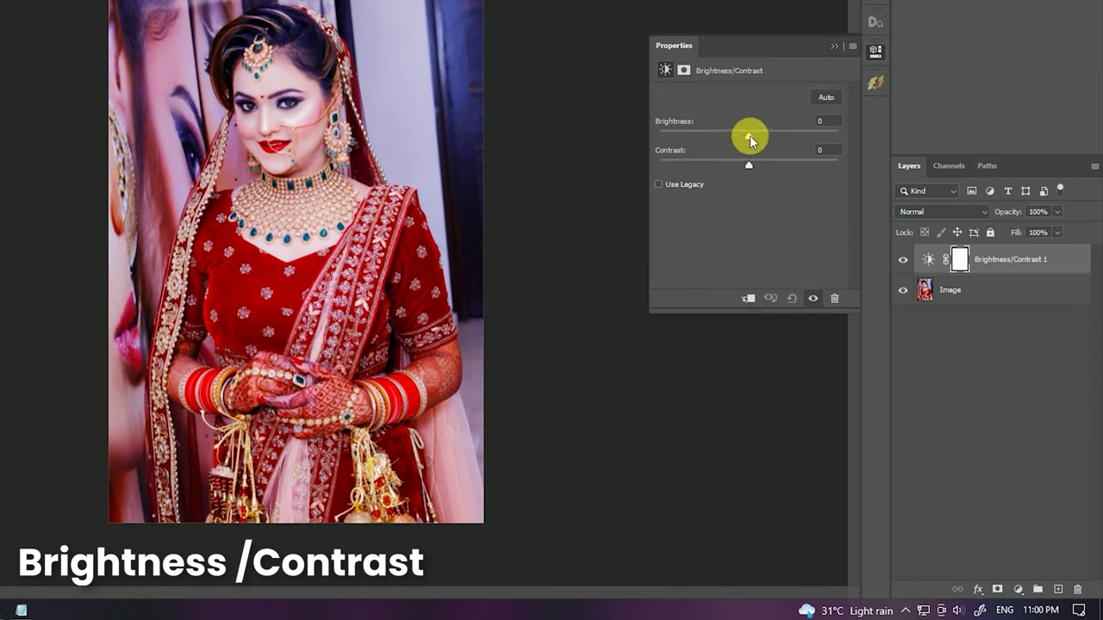
mouse_move(749, 139)
mouse_down()
mouse_move(739, 138)
mouse_move(761, 166)
mouse_up()
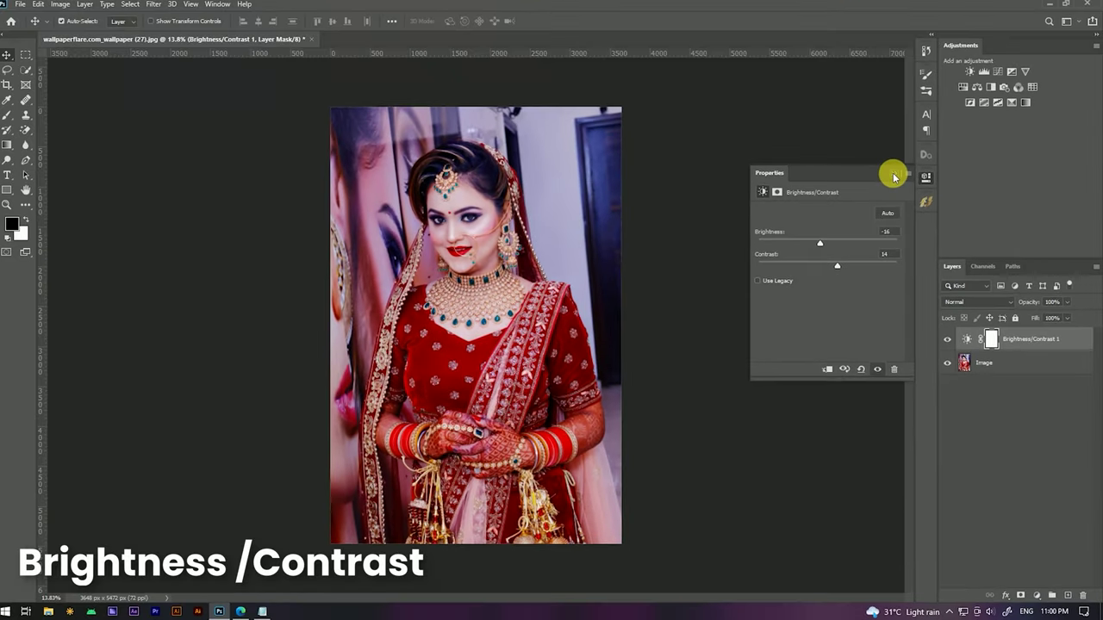
click(894, 177)
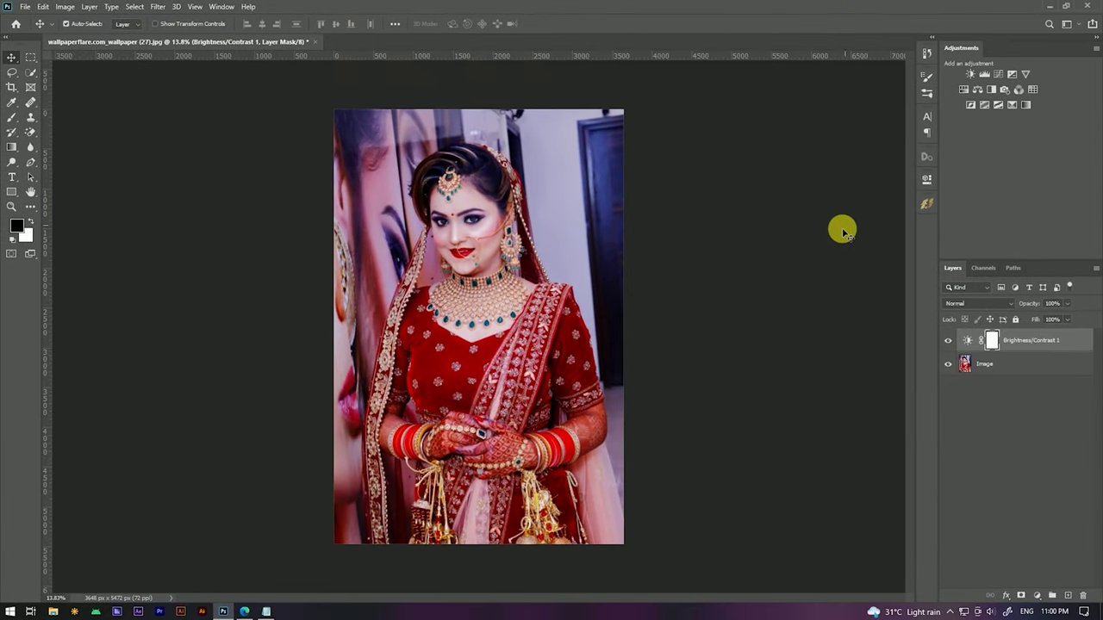
click(771, 273)
click(948, 341)
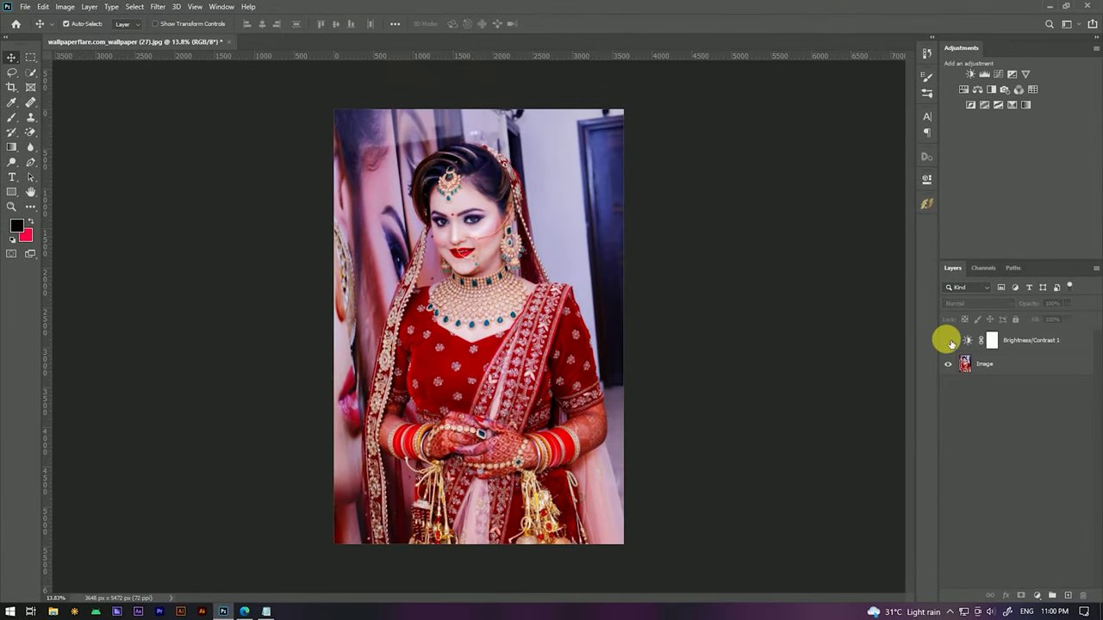
click(948, 340)
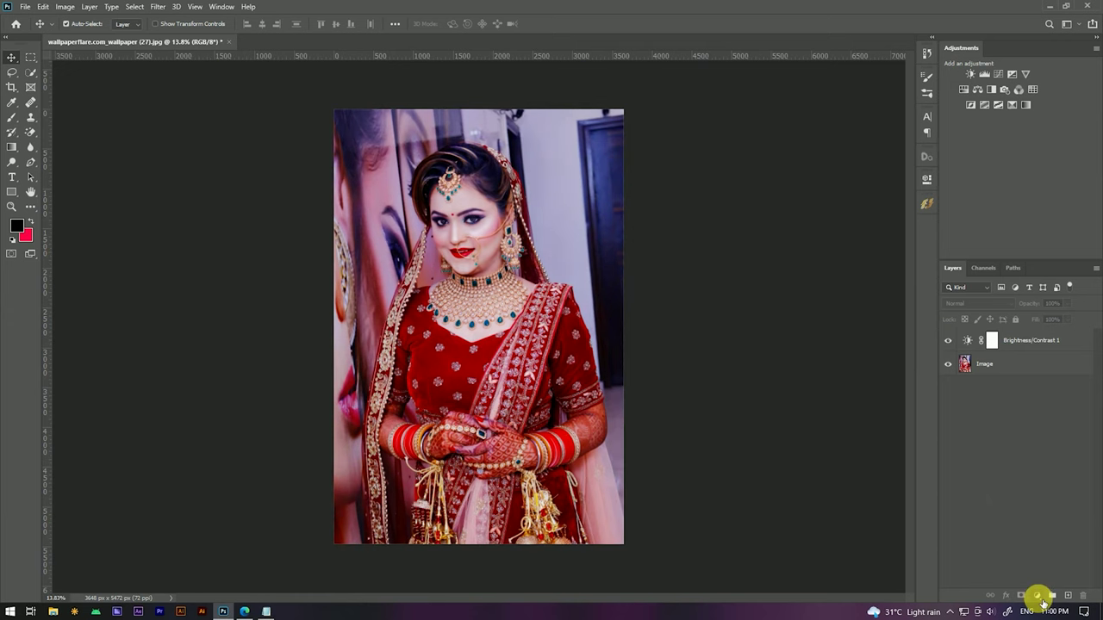
Add a Channel Mixer adjustment layer with the Blue output channel selected.
click(1038, 597)
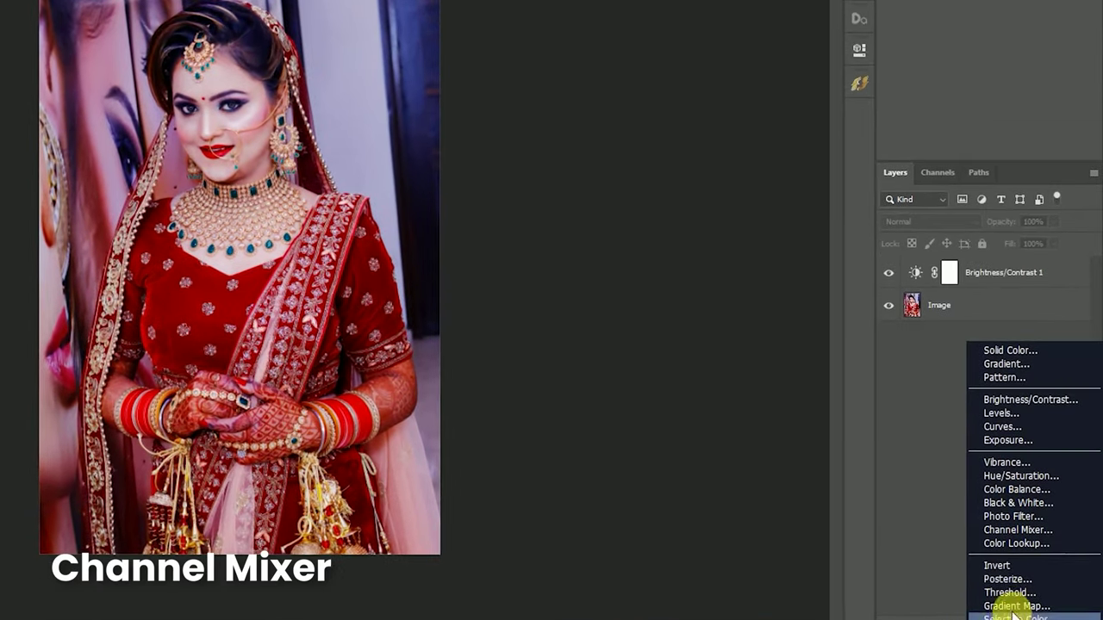
click(1004, 531)
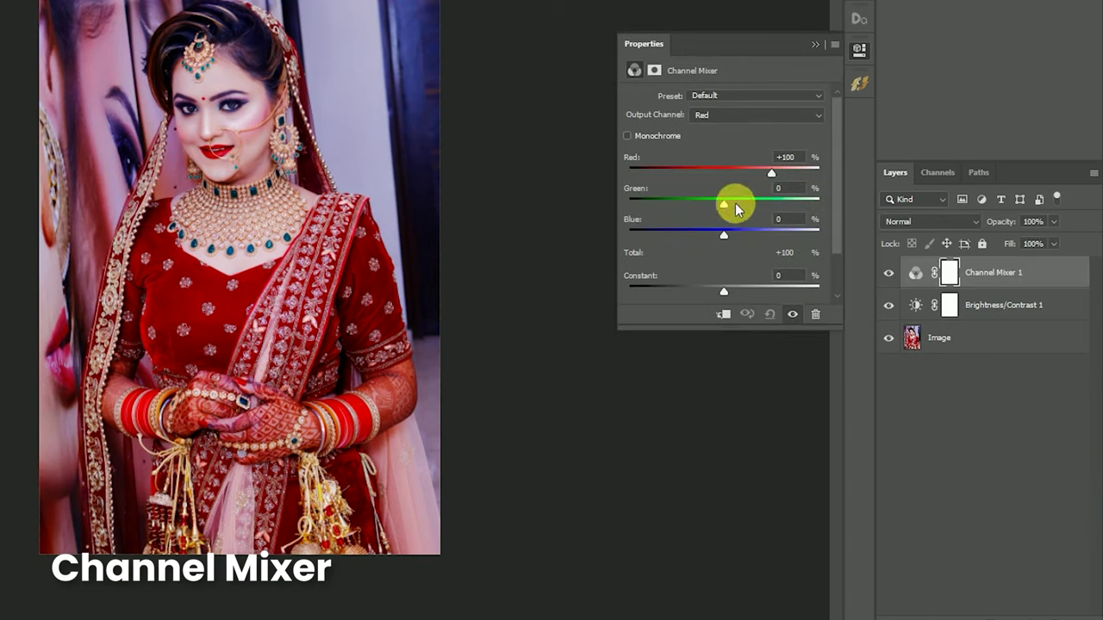
click(721, 114)
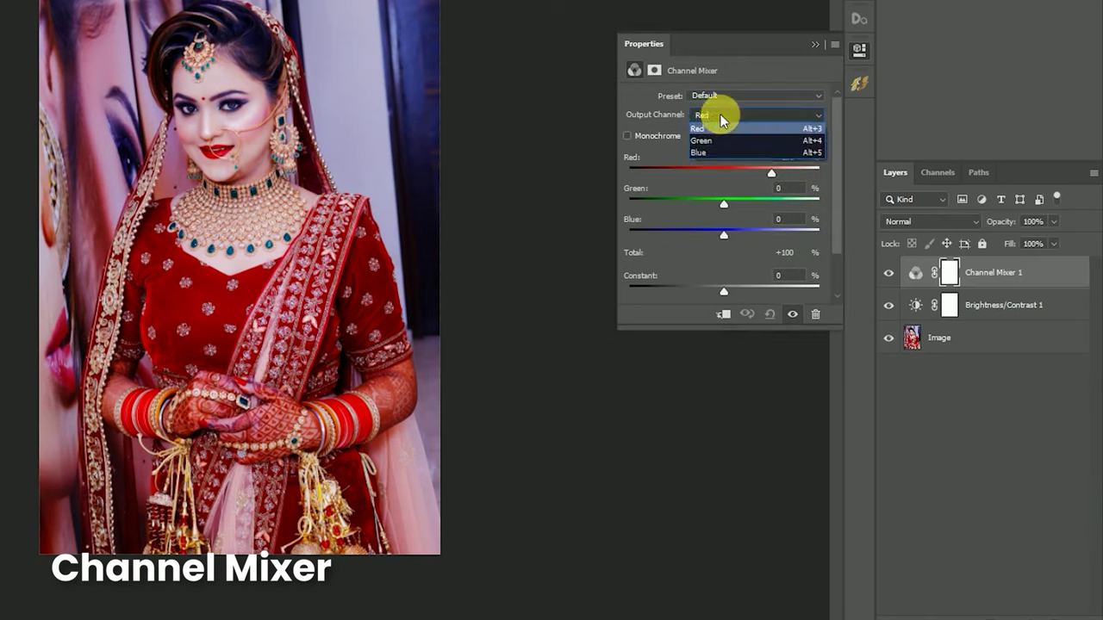
click(717, 152)
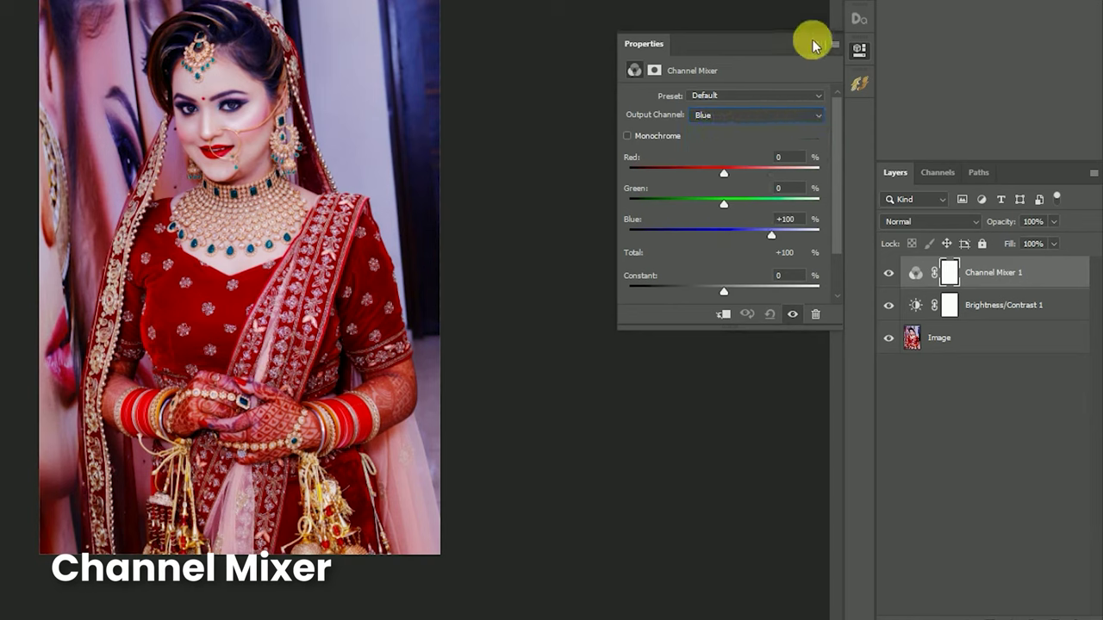
click(815, 43)
click(891, 272)
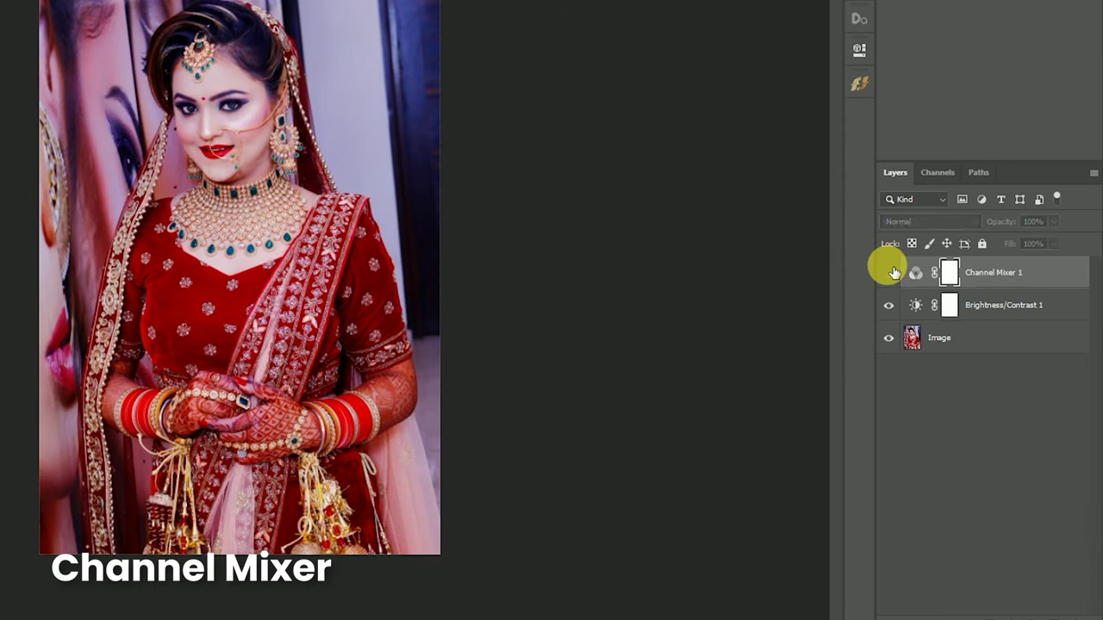
click(916, 274)
double_click(916, 274)
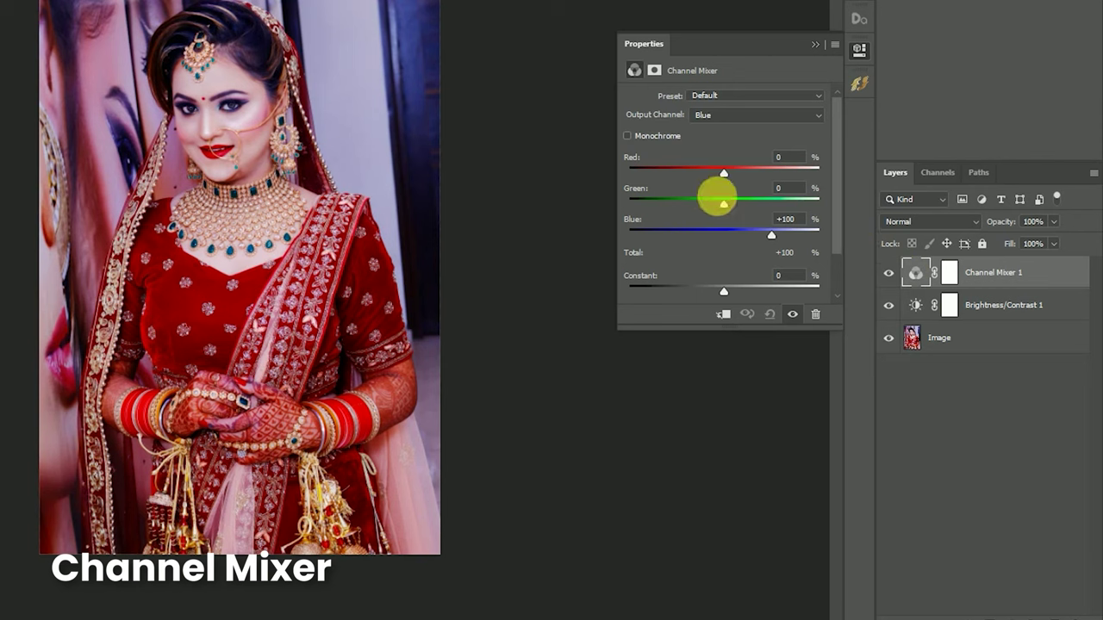
Mix Green +3 into the Blue output channel.
drag(726, 206, 734, 206)
click(775, 188)
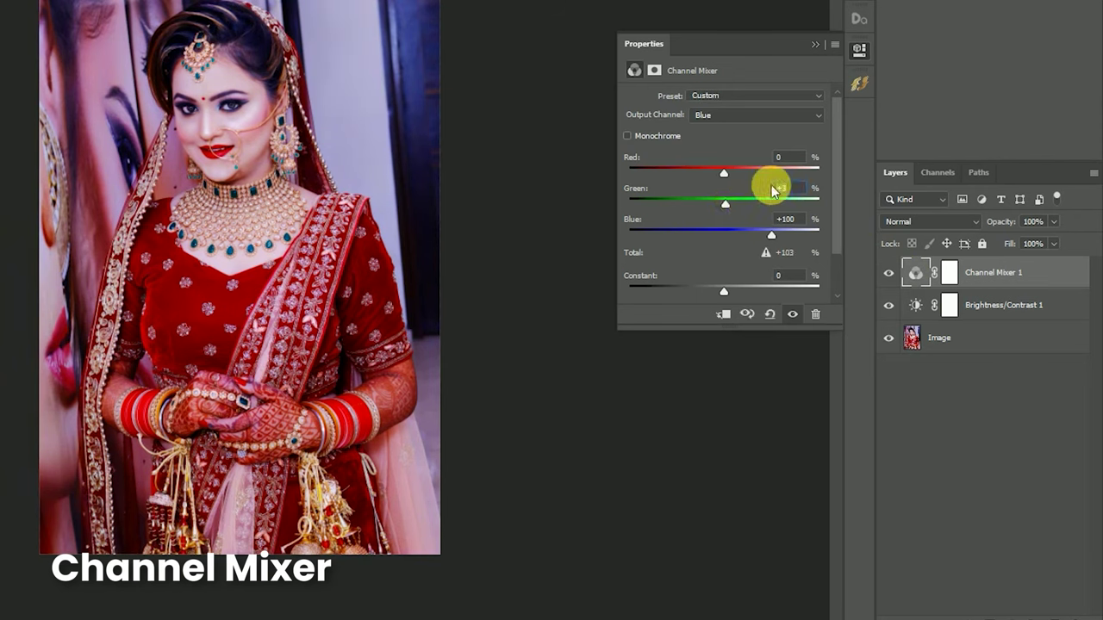
click(781, 157)
text(5)
Set Green to 5 for the Red output channel and close the Channel Mixer settings.
click(746, 115)
click(740, 126)
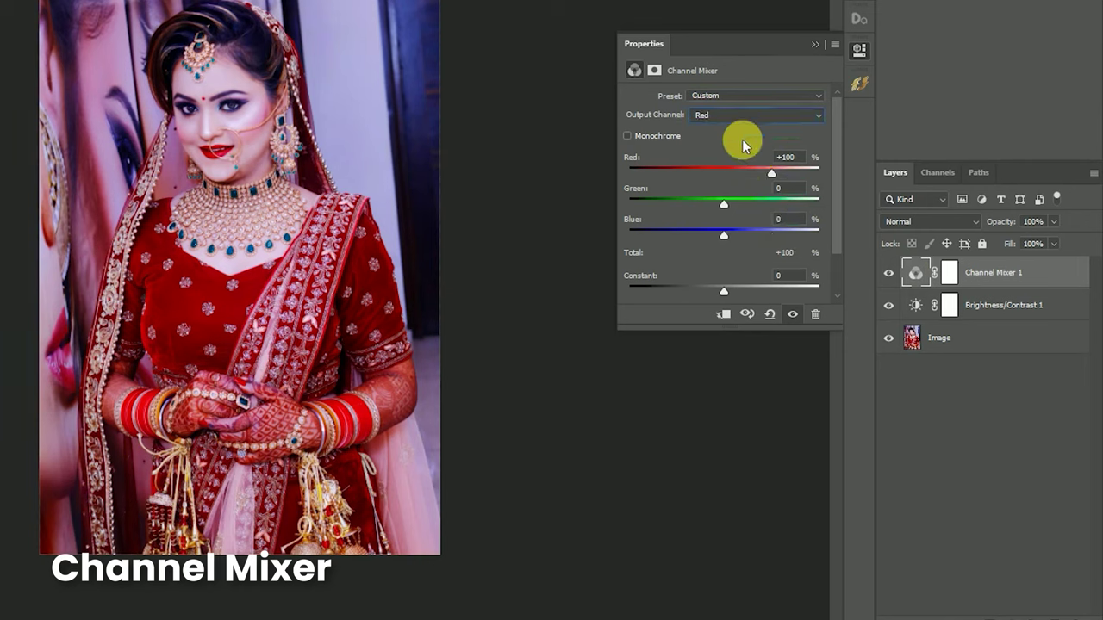
click(783, 189)
text(5)
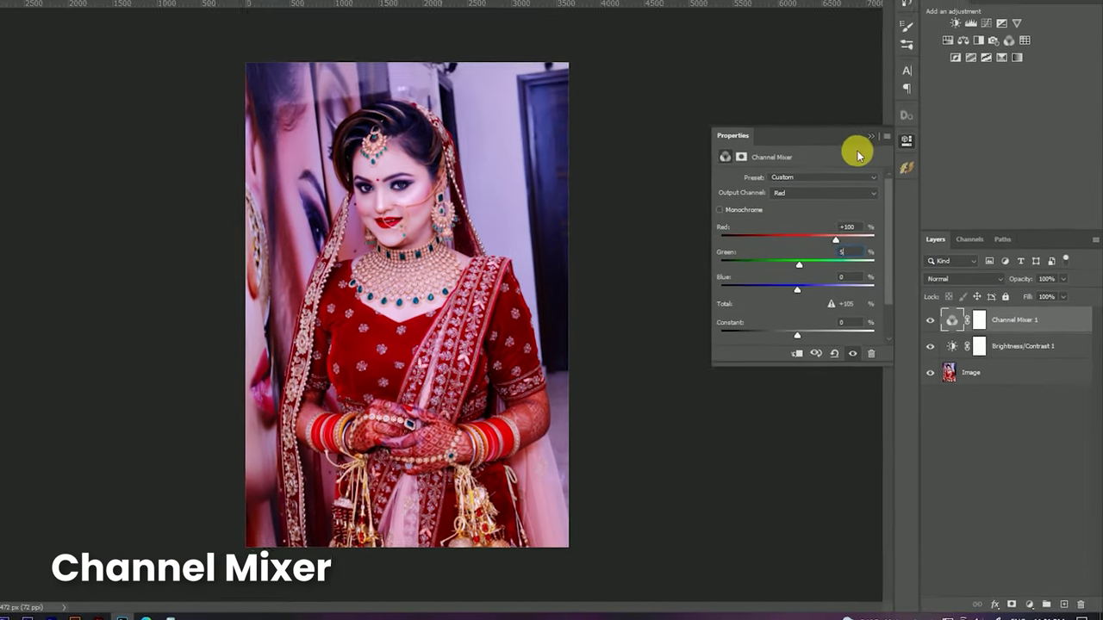
click(894, 176)
click(788, 314)
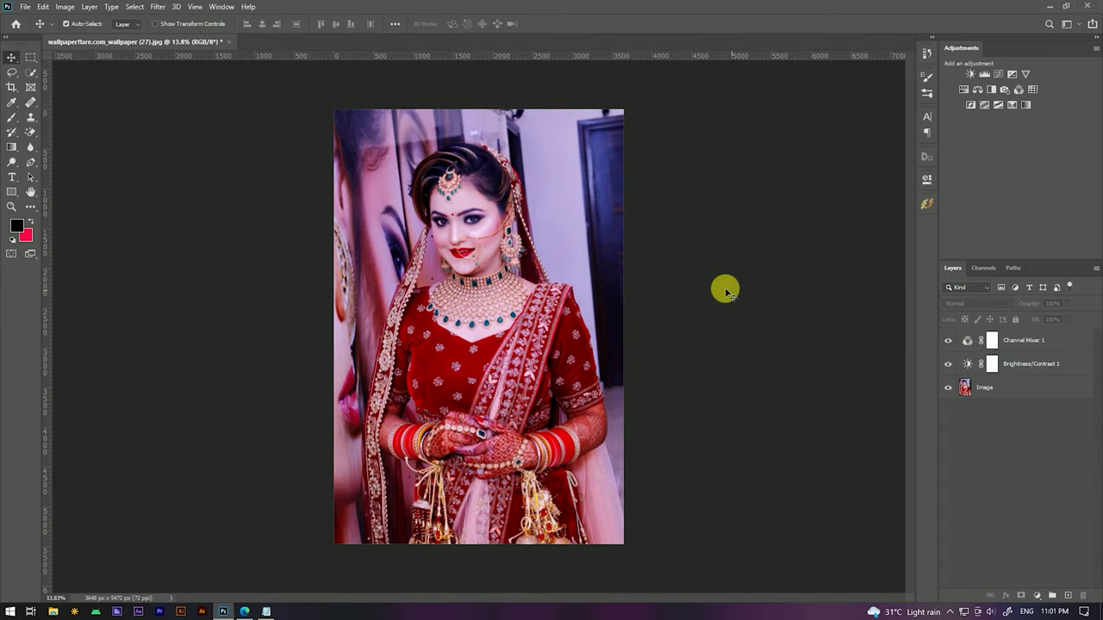
scroll(493, 287, up, 3)
scroll(508, 310, down, 1)
scroll(511, 290, down, 1)
scroll(517, 290, down, 1)
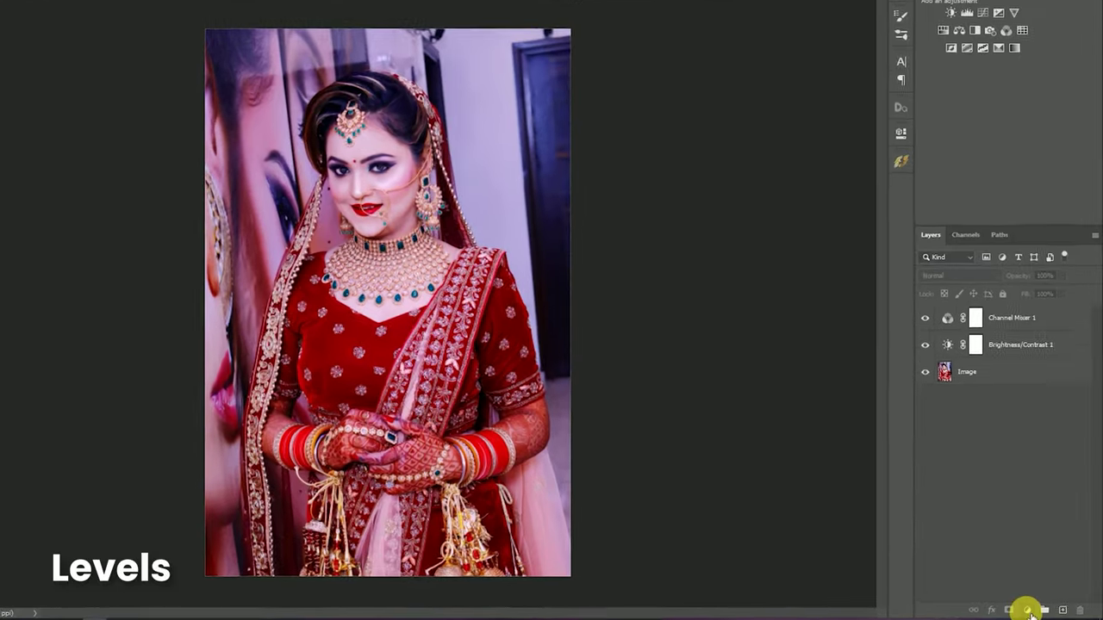
Add a Levels layer with input levels 11, 1.00 and 244.
click(1037, 595)
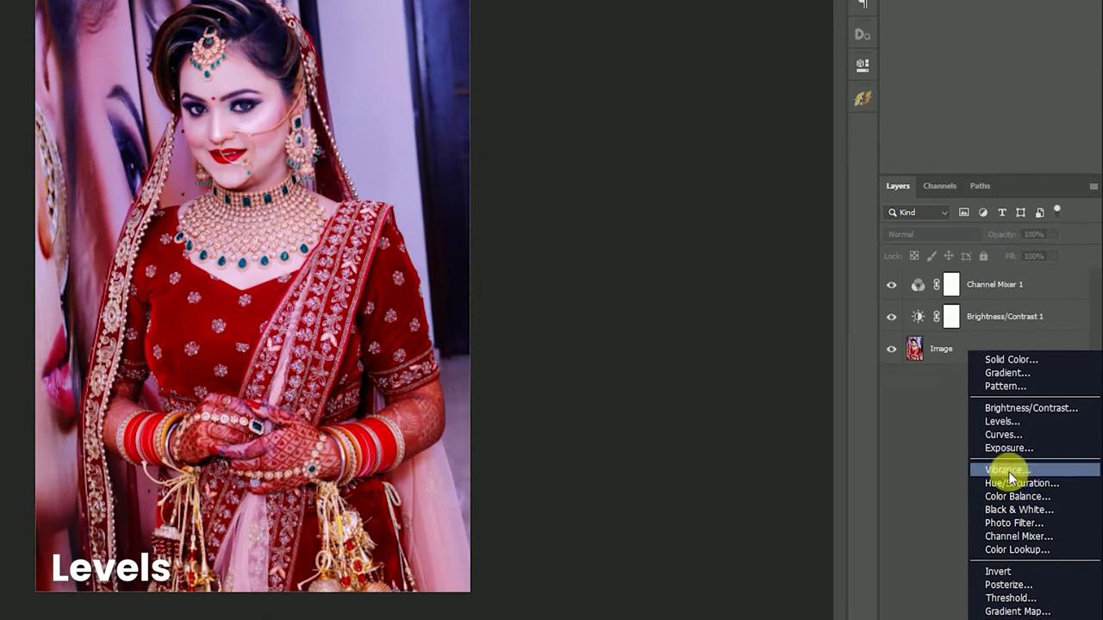
click(1006, 421)
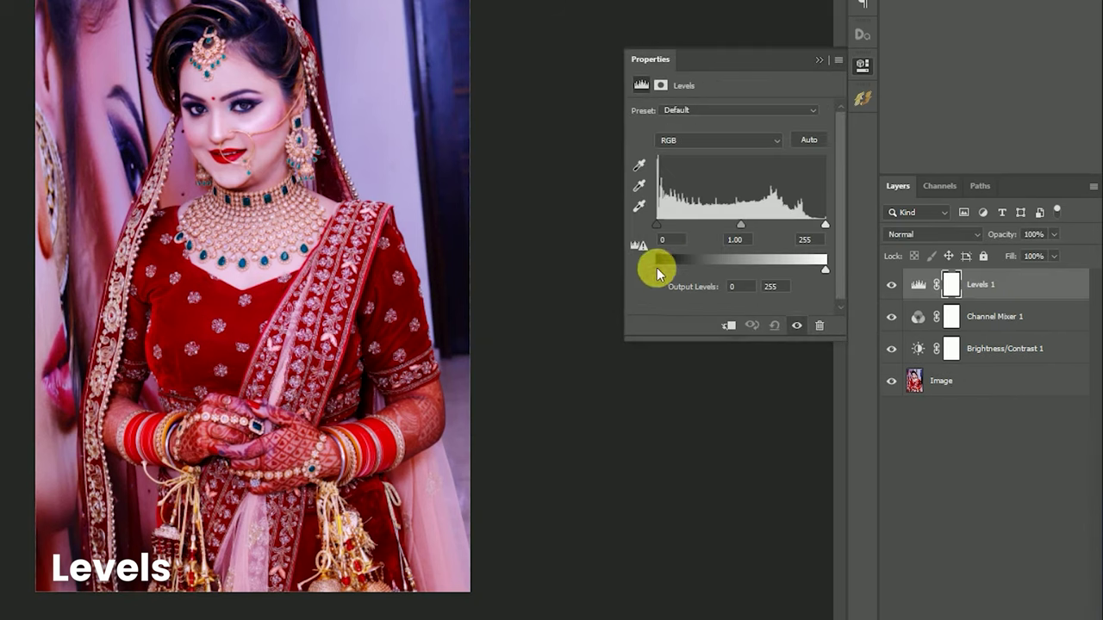
drag(658, 268, 654, 269)
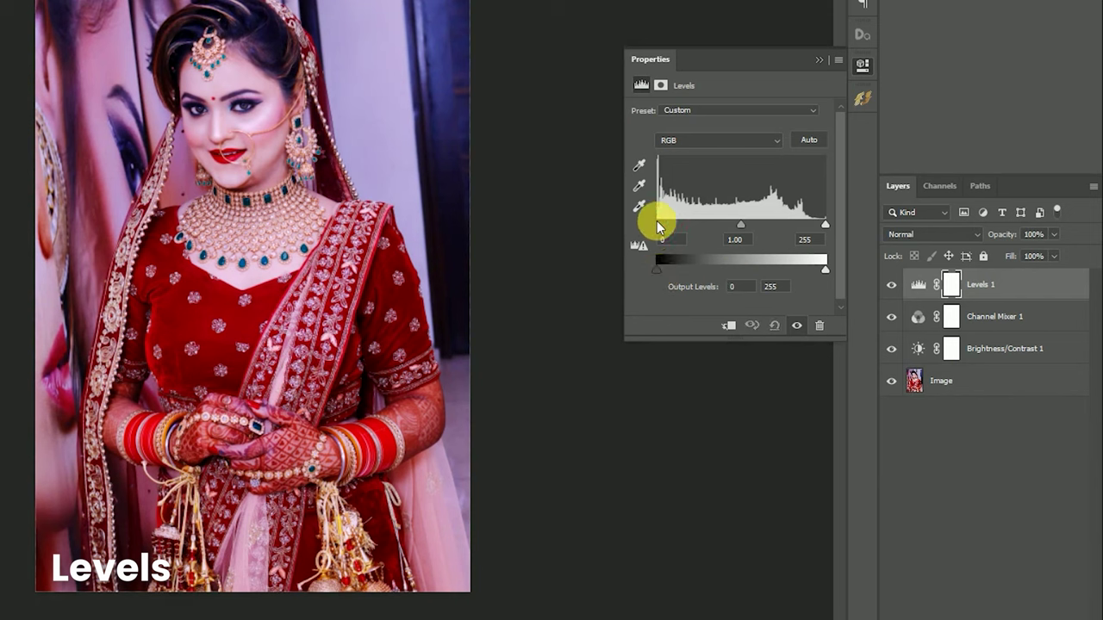
drag(663, 226, 668, 227)
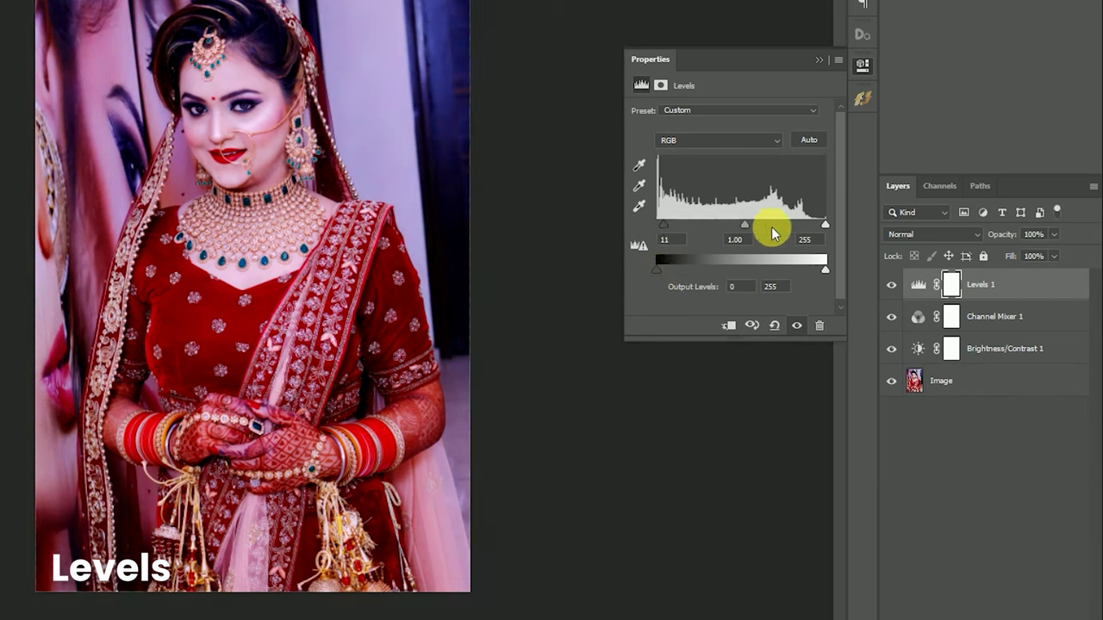
drag(825, 225, 817, 226)
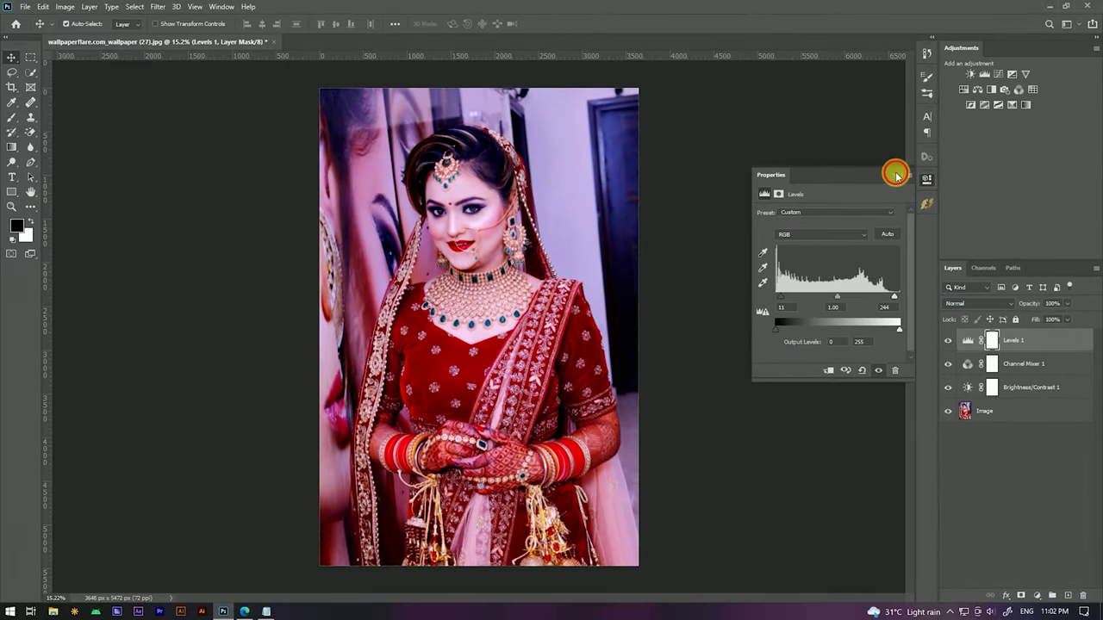
click(895, 174)
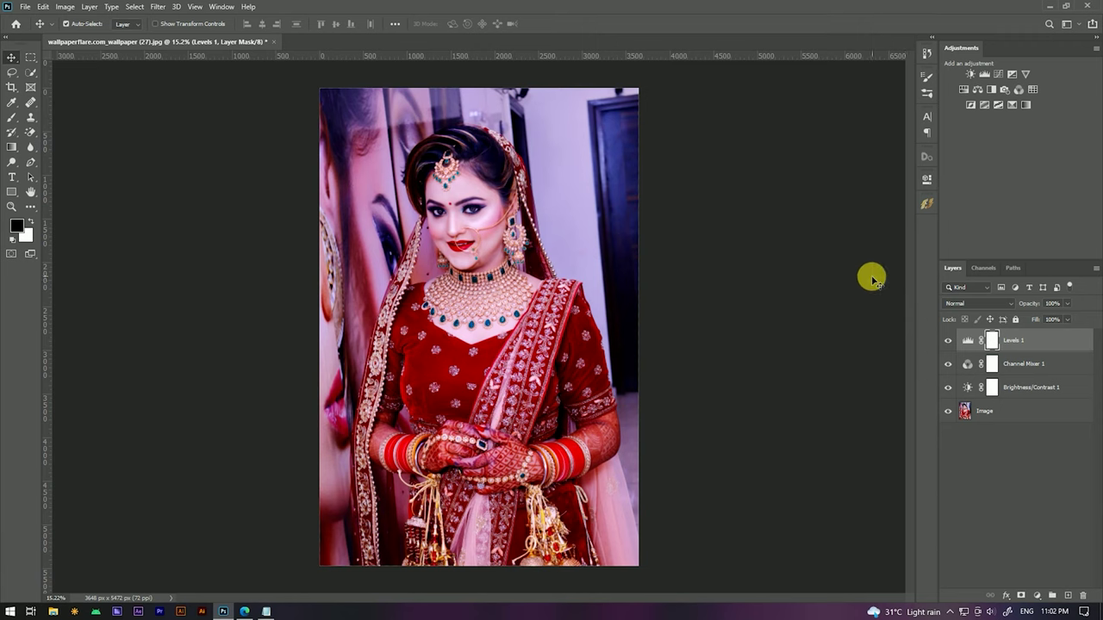
click(748, 299)
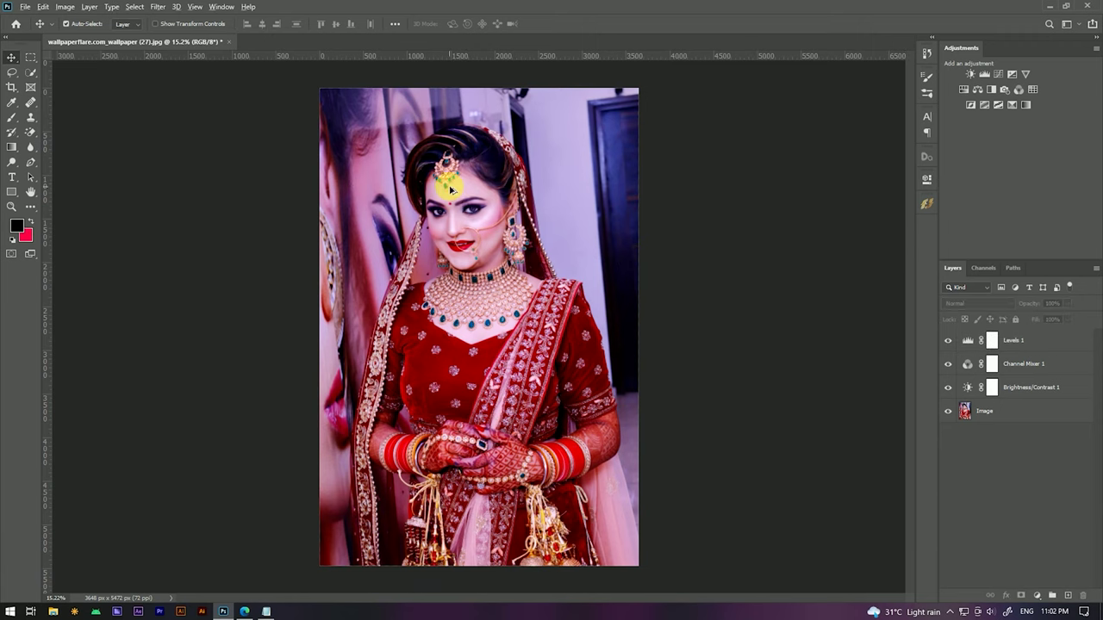
scroll(472, 211, up, 3)
scroll(476, 231, down, 3)
scroll(474, 226, down, 2)
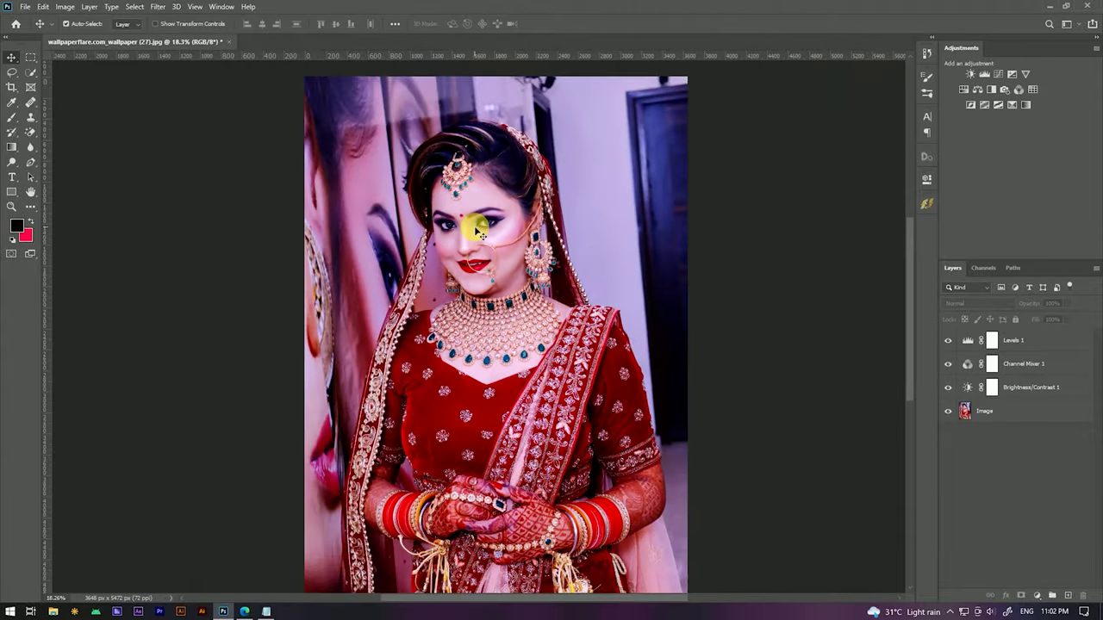
scroll(474, 226, down, 2)
scroll(474, 226, up, 2)
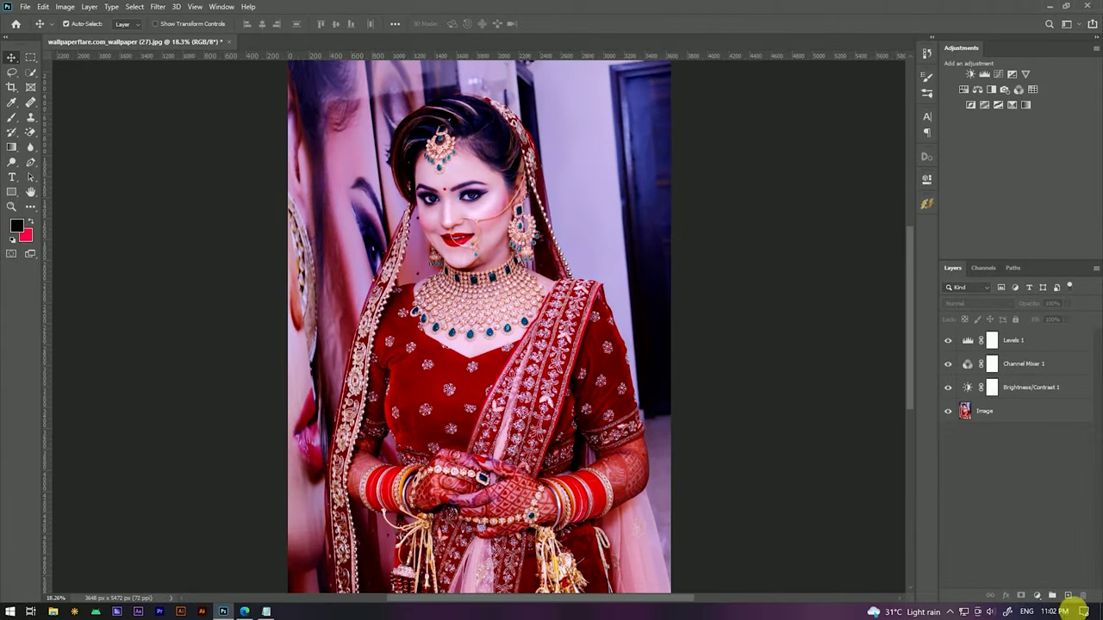
Add a Selective Color layer setting Cyans to Cyan +50, Magenta +50, Black +10.
click(1036, 596)
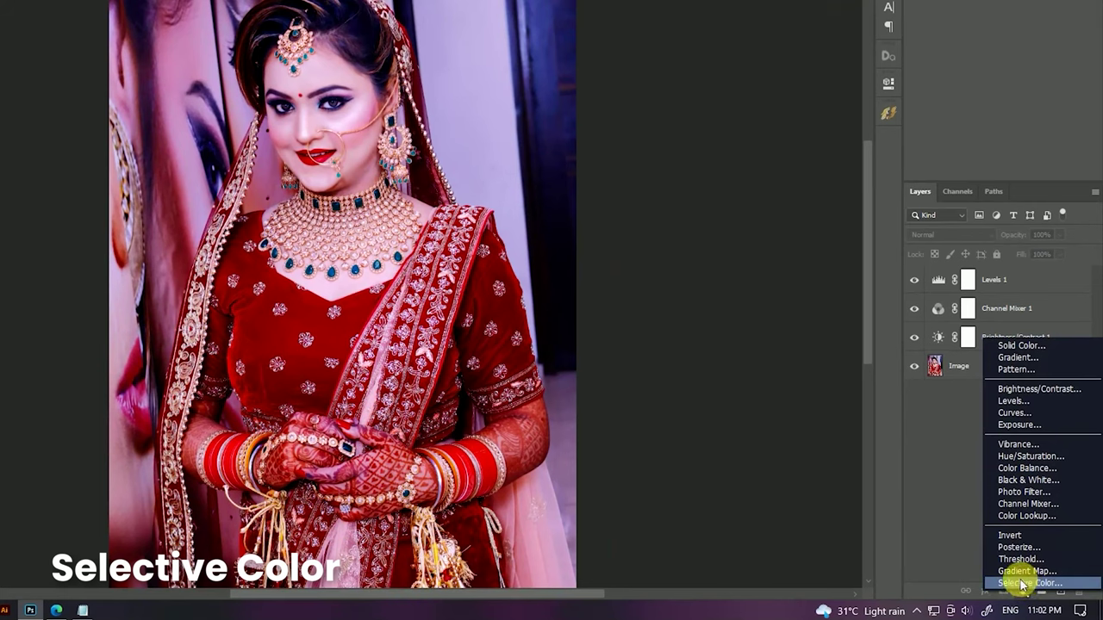
click(1023, 584)
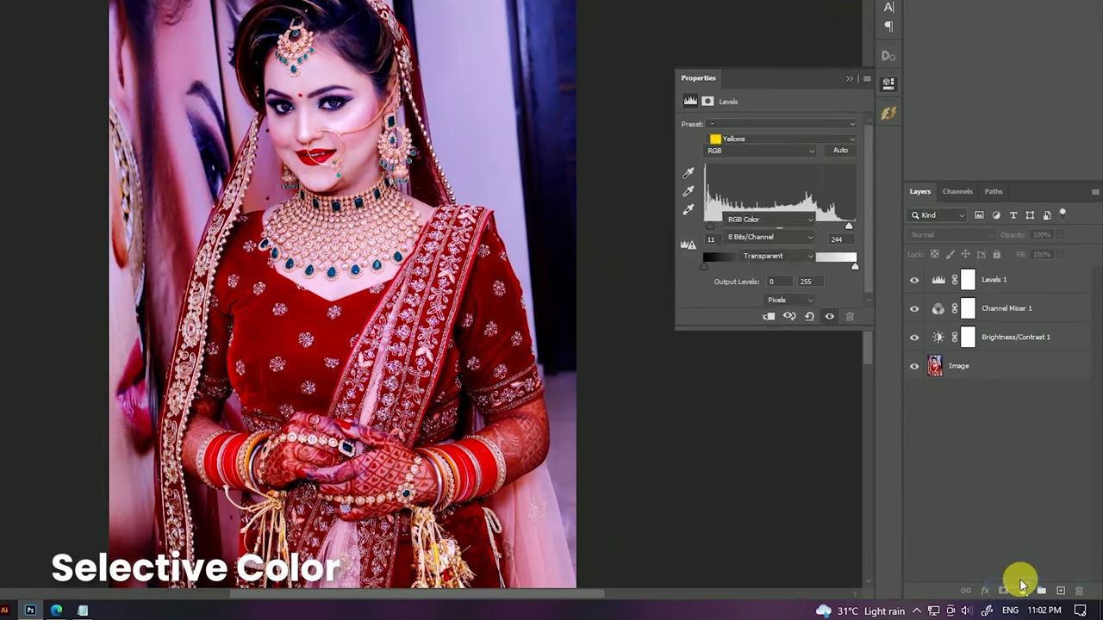
click(758, 141)
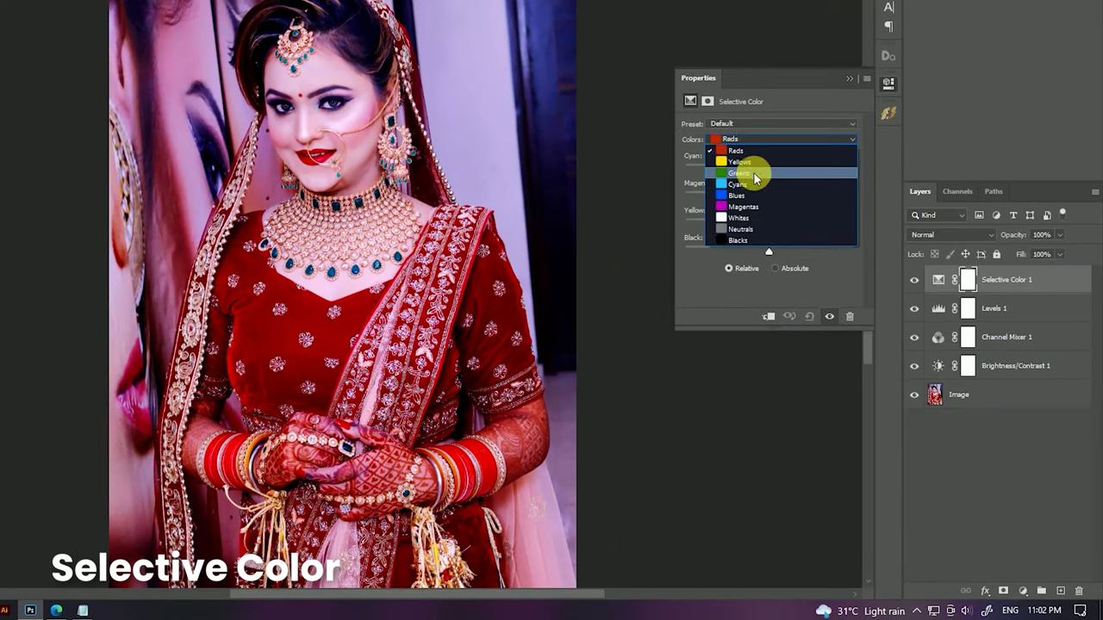
click(756, 179)
drag(771, 199, 811, 198)
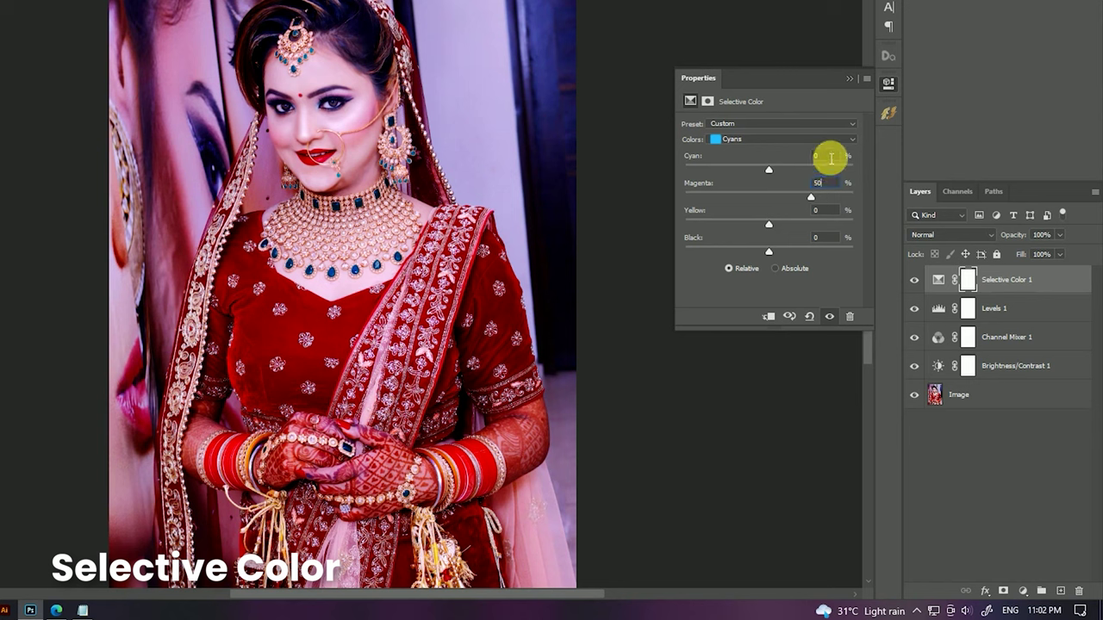
click(827, 156)
click(824, 239)
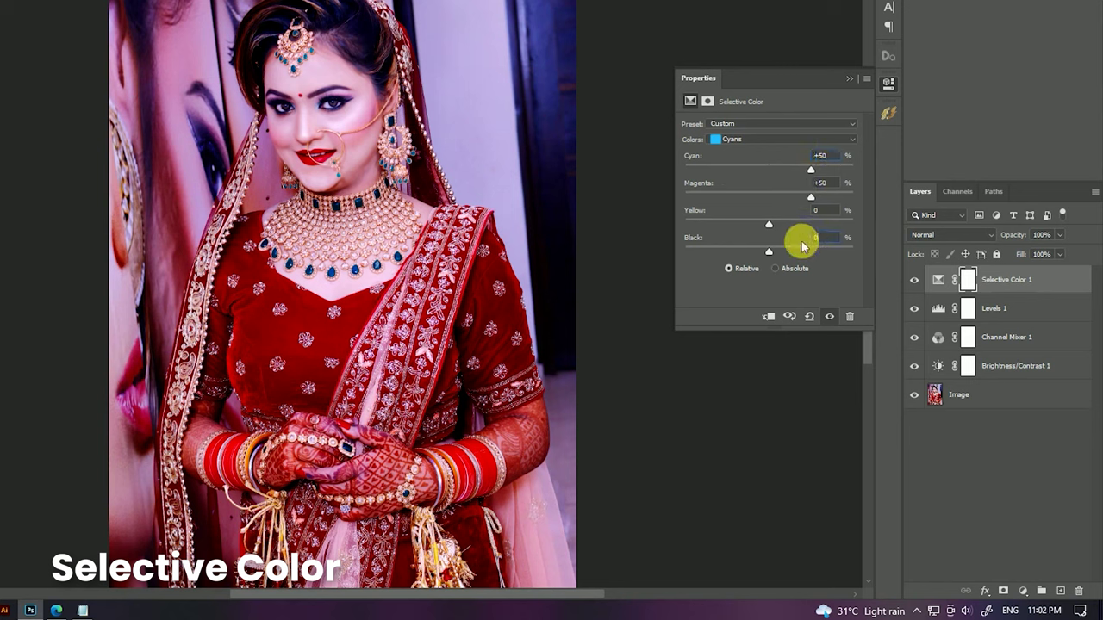
text(10)
click(840, 276)
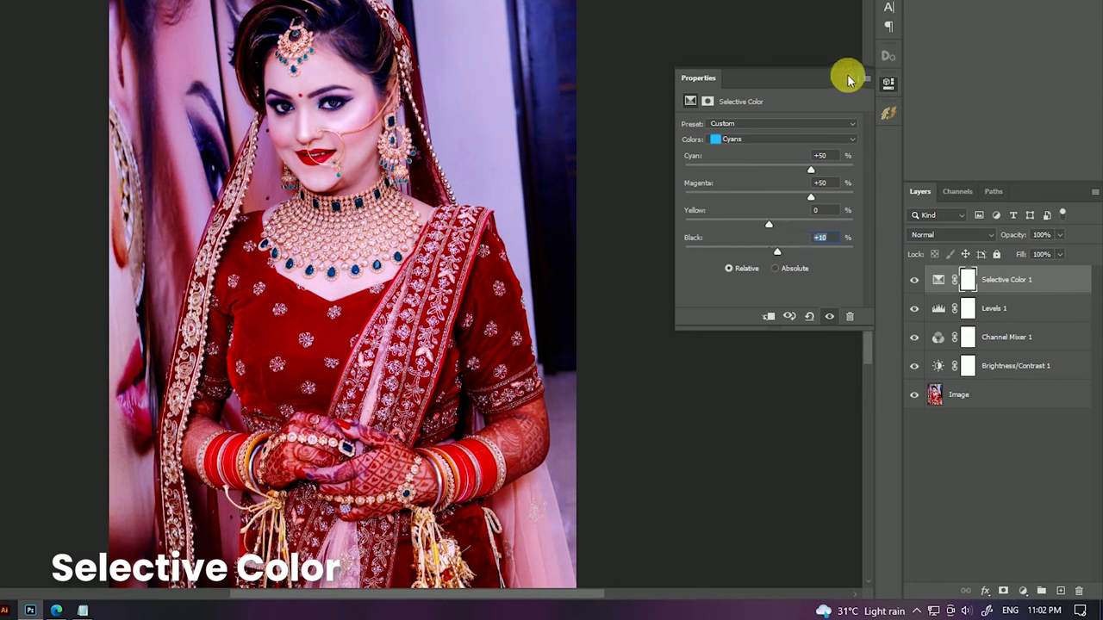
In the Reds range, set Cyan to -7 and reduce Black.
click(814, 139)
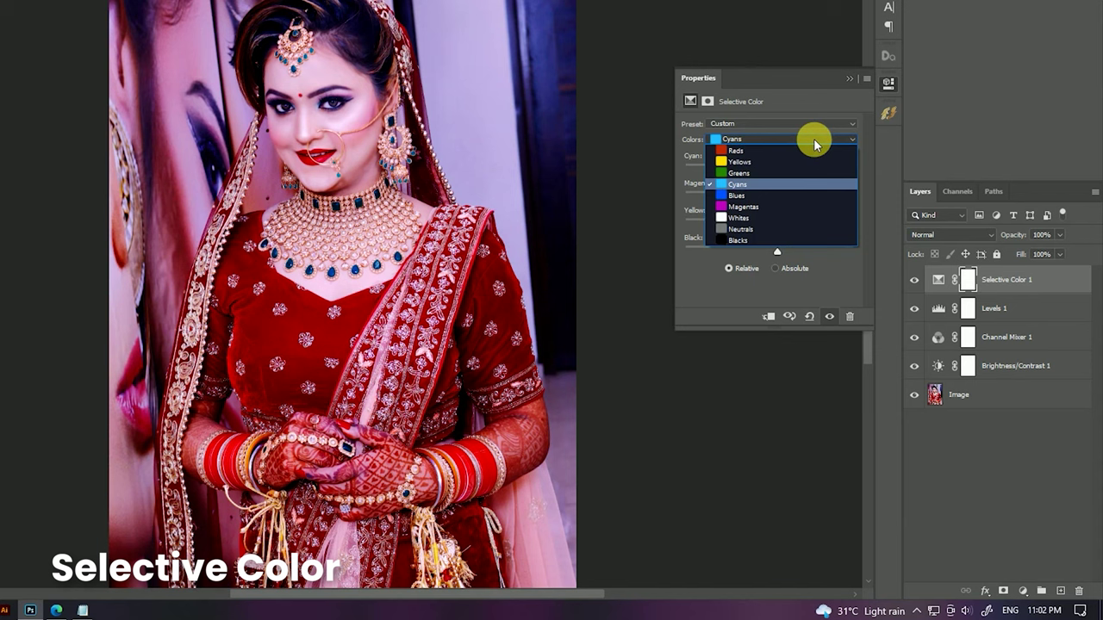
click(770, 151)
drag(769, 165, 770, 173)
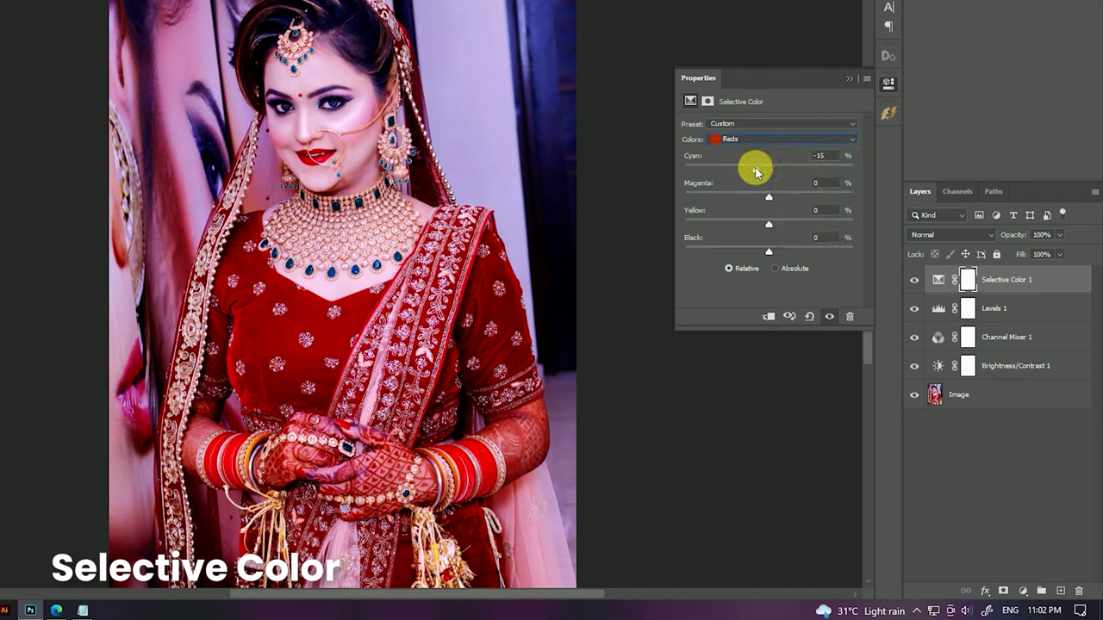
drag(748, 170, 766, 169)
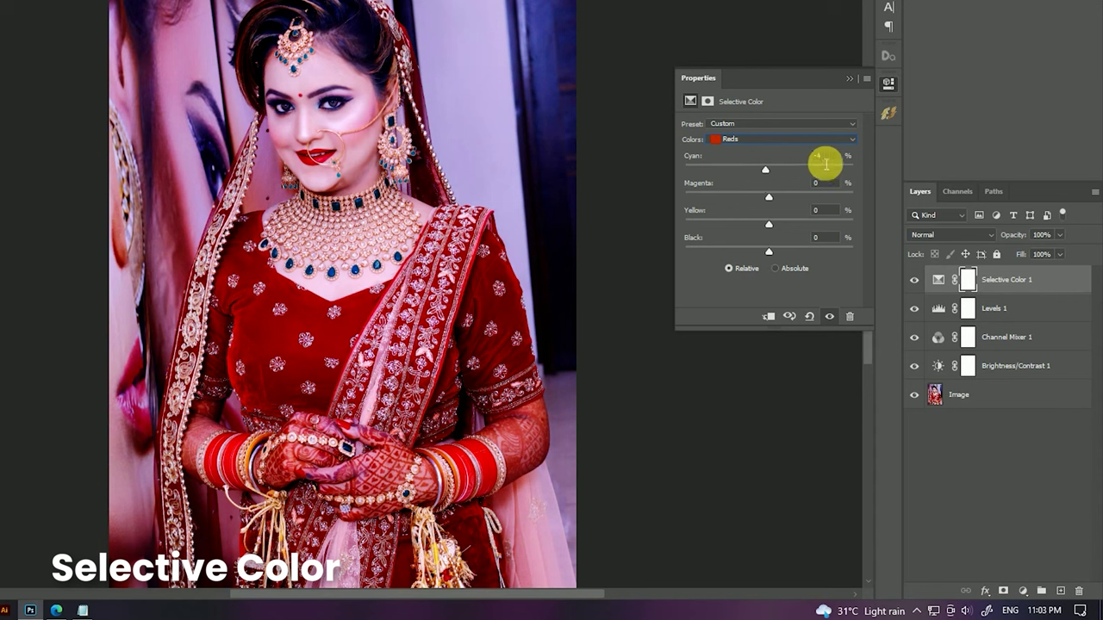
click(810, 153)
click(764, 170)
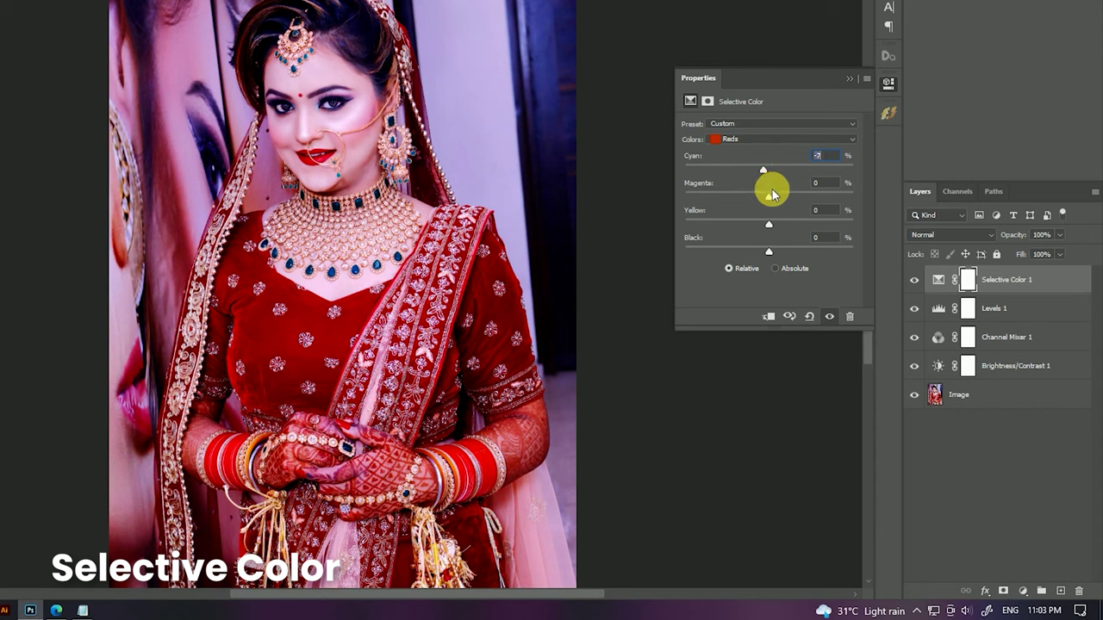
drag(764, 252, 758, 252)
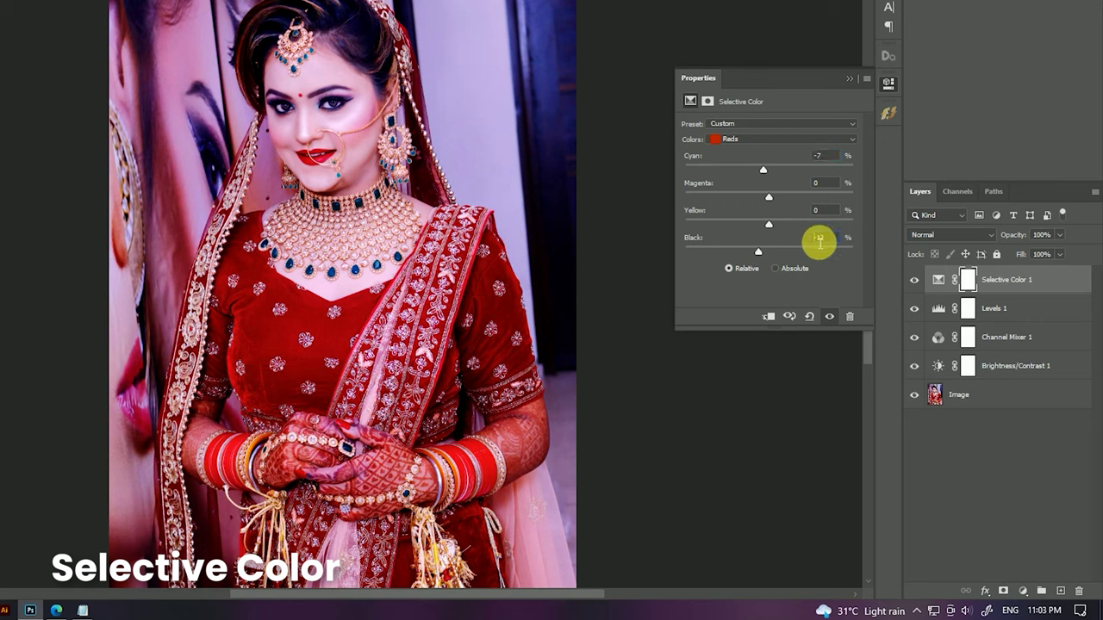
key(Up)
key(Up)
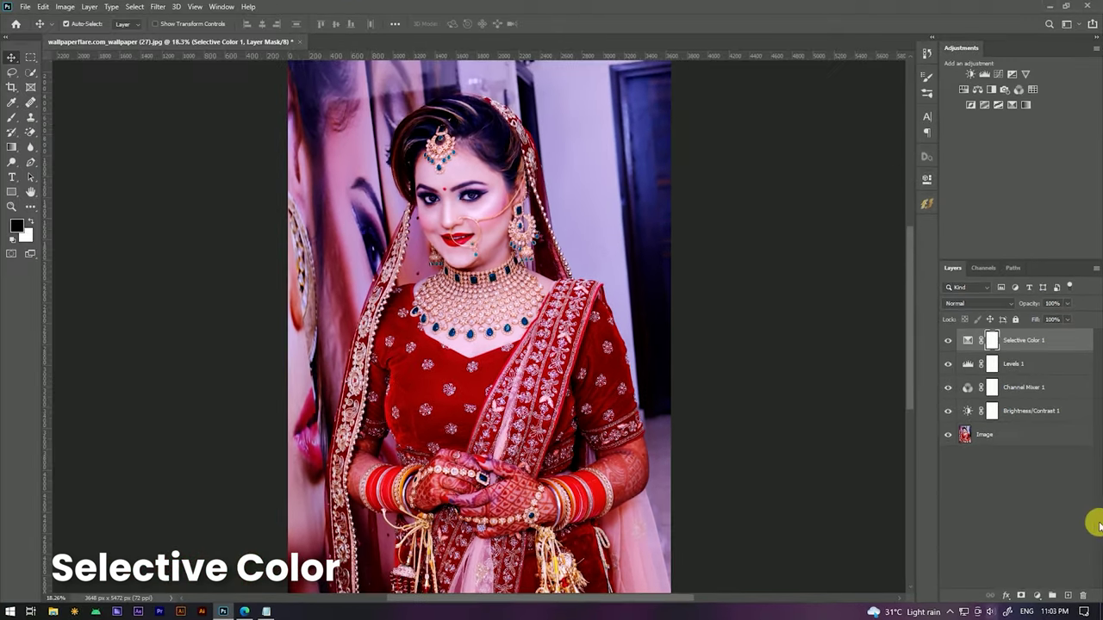
Select Image and the four adjustment layers and group them as 'color'.
click(1025, 411)
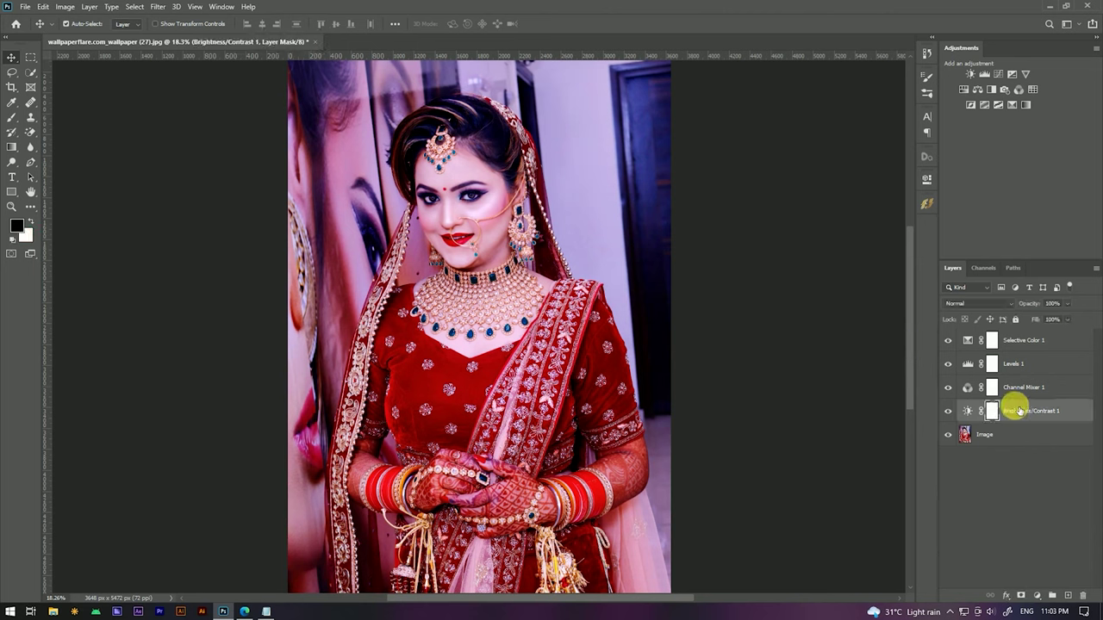
click(1010, 460)
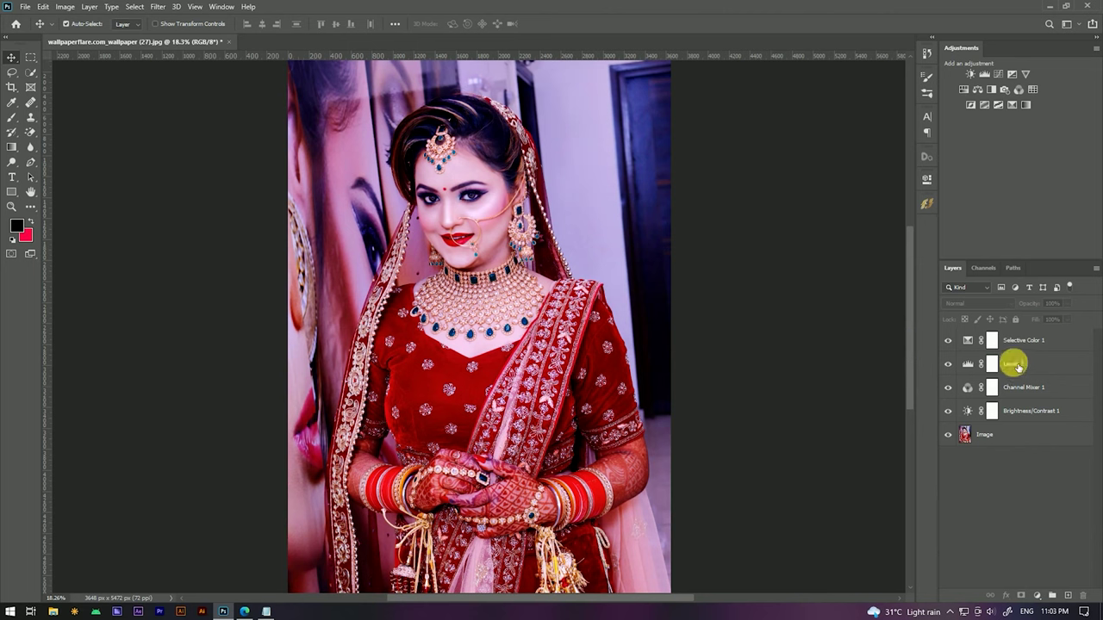
click(1022, 345)
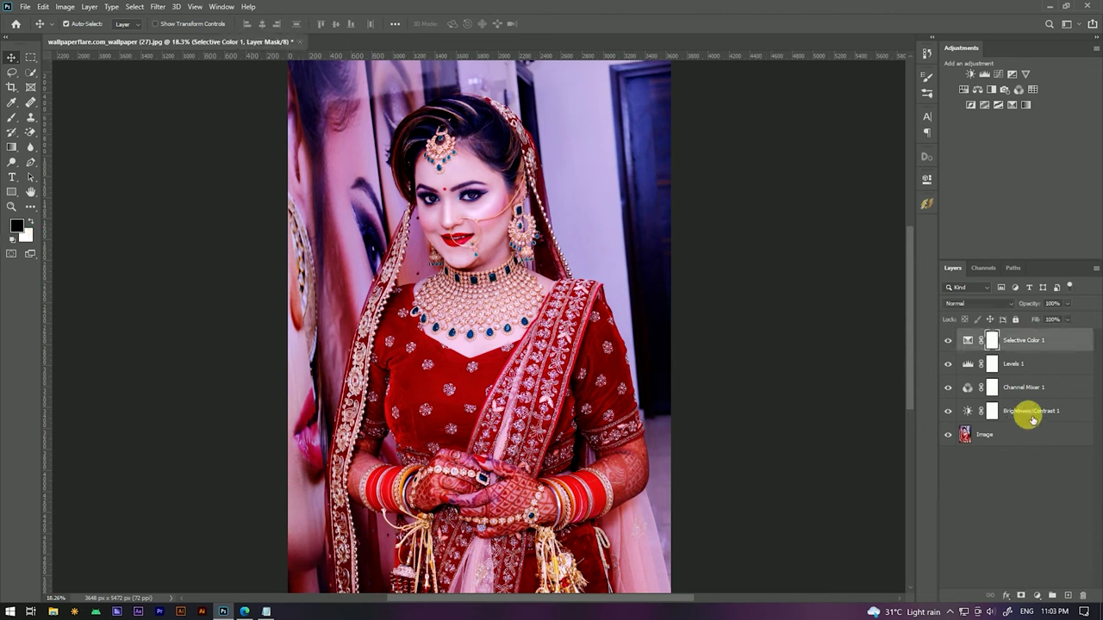
shift+click(1035, 444)
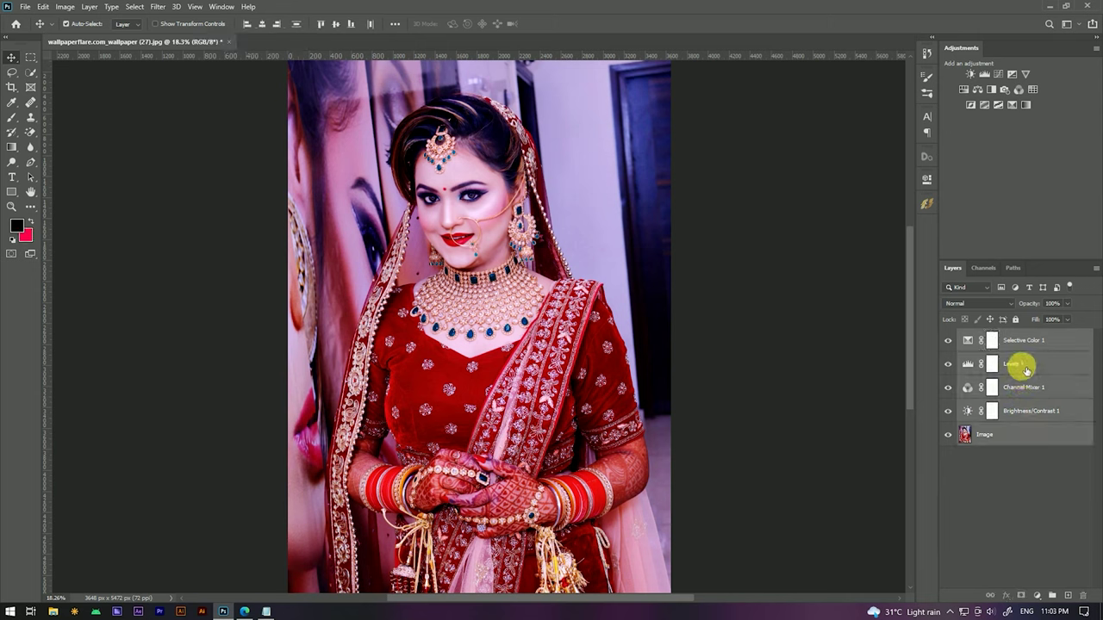
right_click(1026, 367)
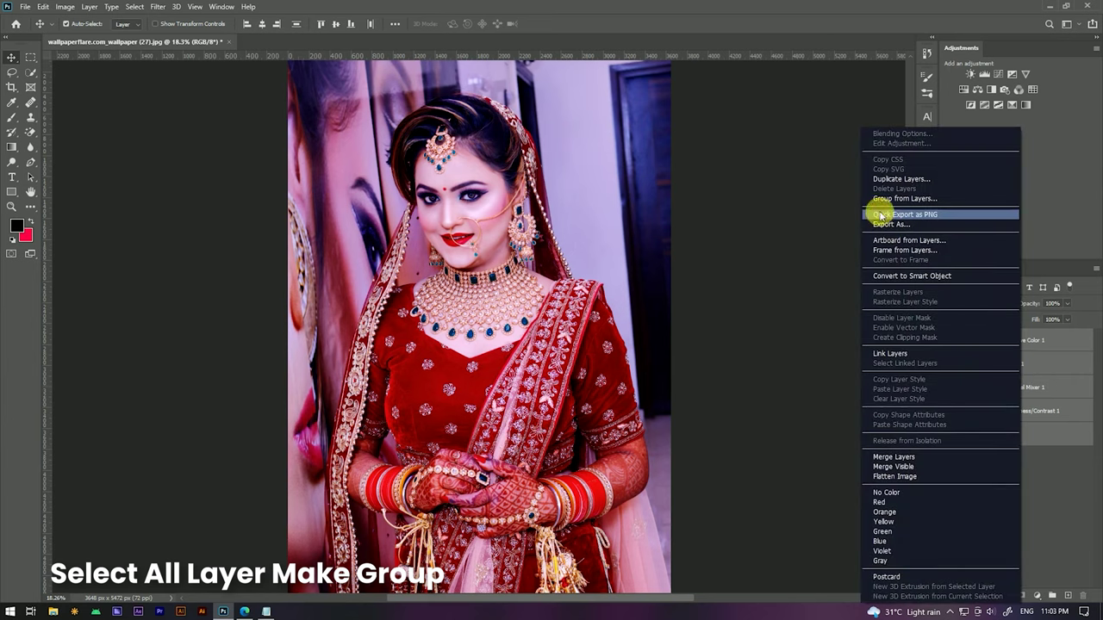
click(913, 199)
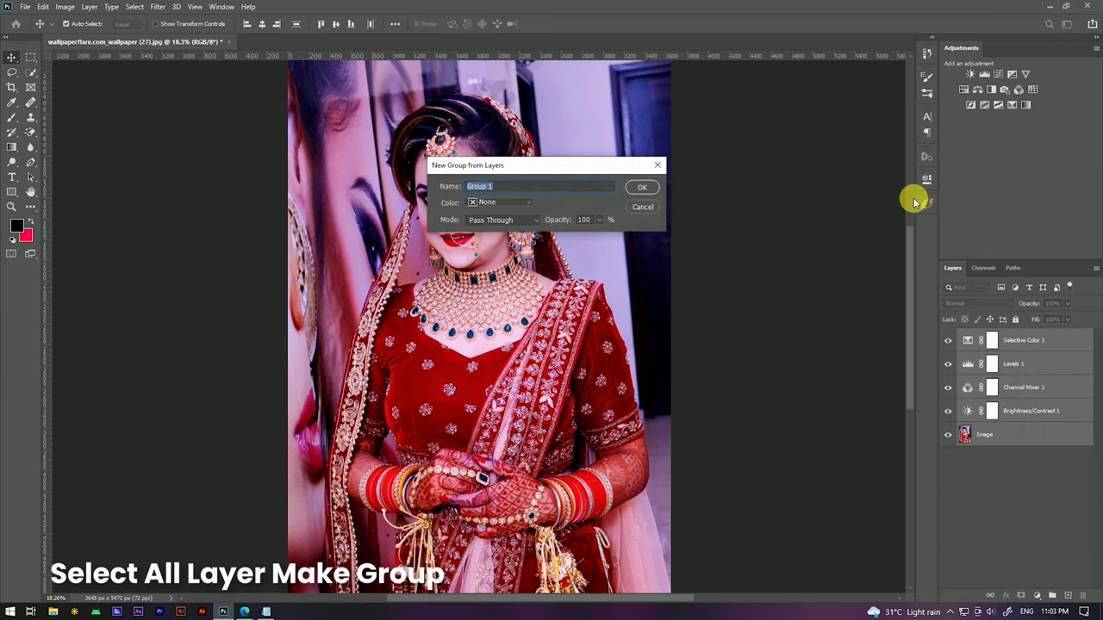
text(co)
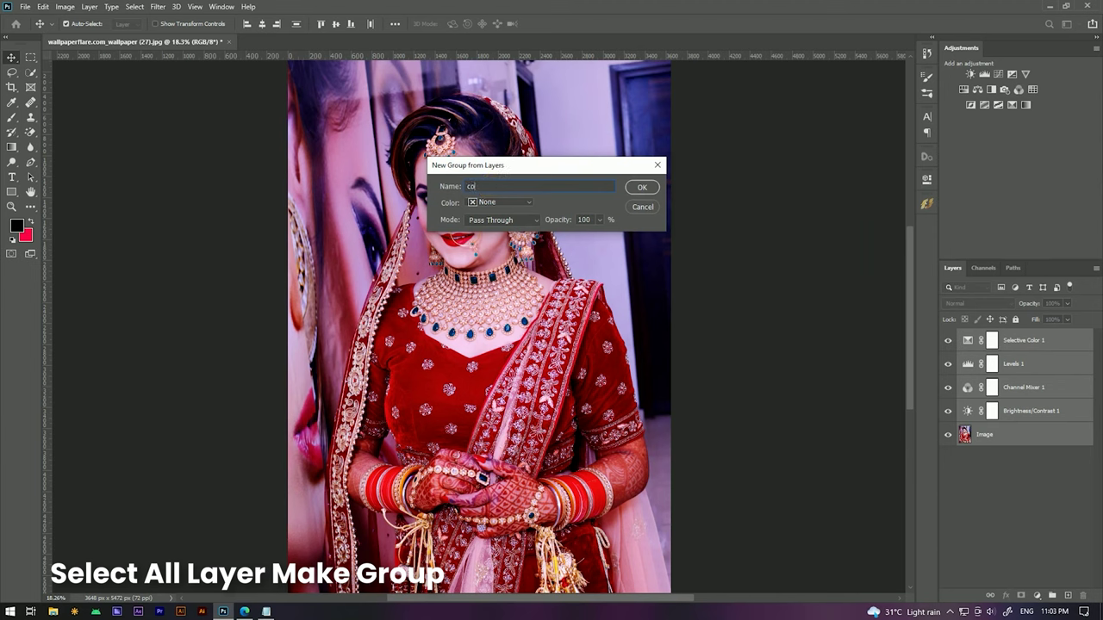
text(lore)
key(Return)
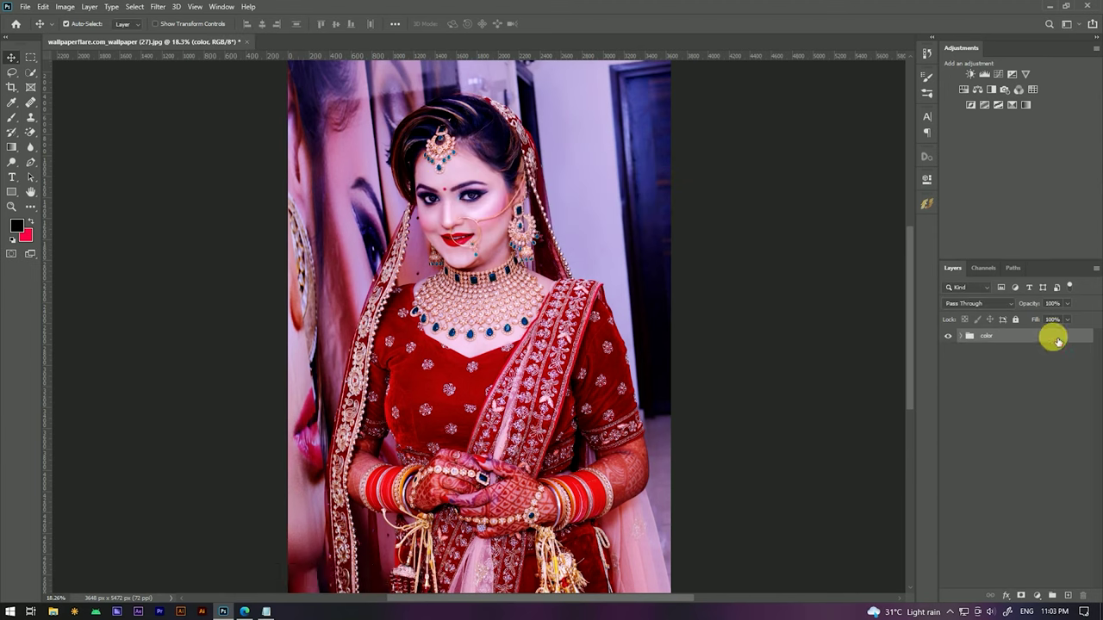
Stamp all visible layers into a merged layer above the color group and compare it.
key(ctrl+shift+alt+e)
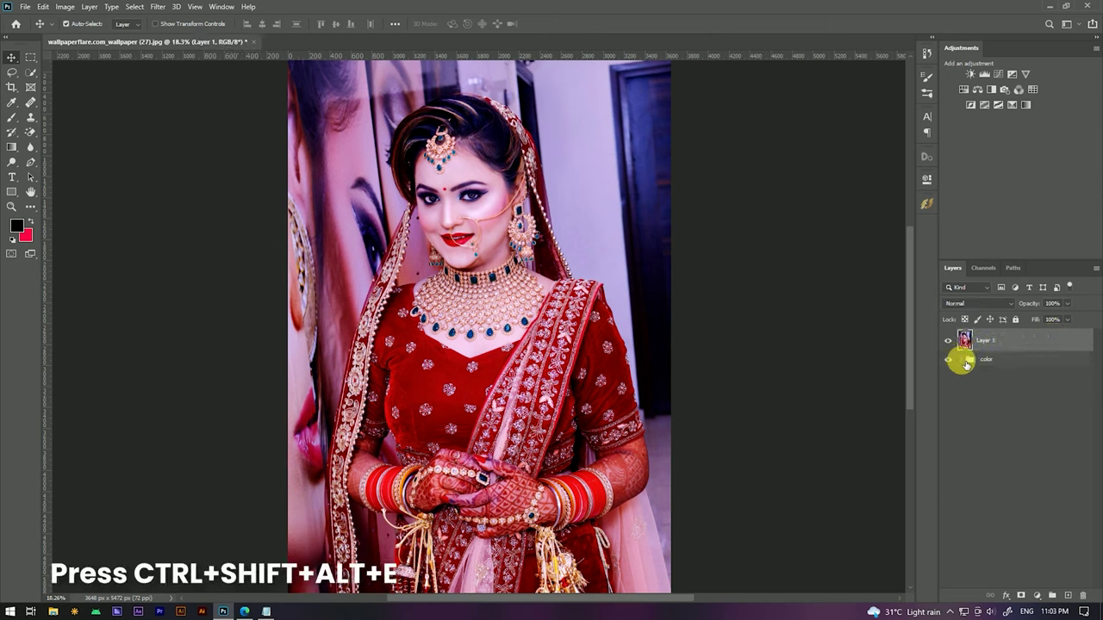
click(965, 361)
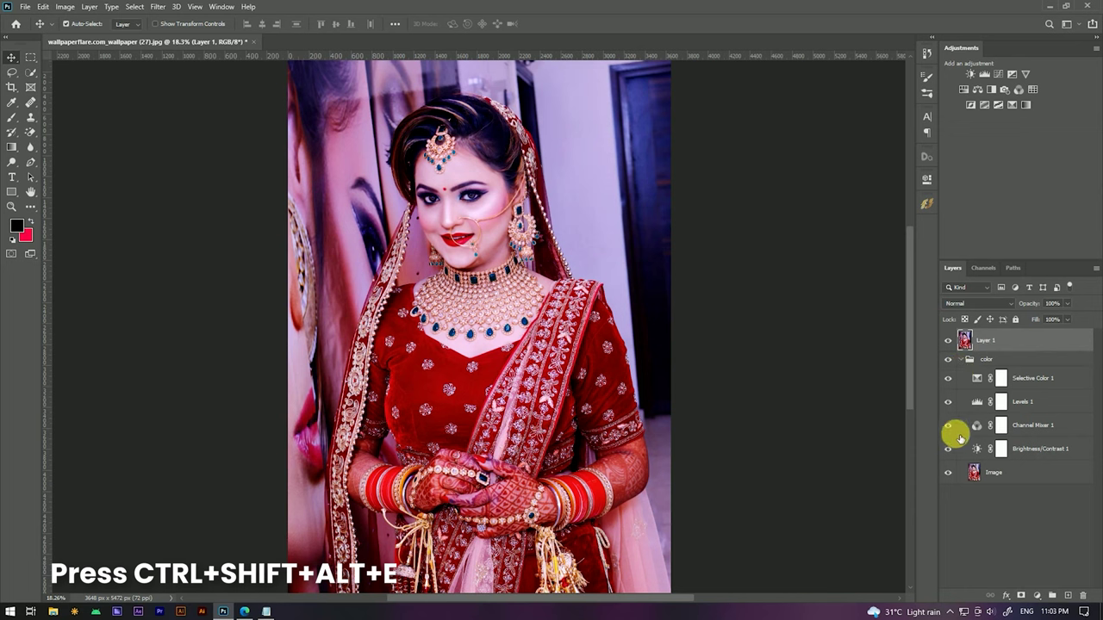
click(951, 360)
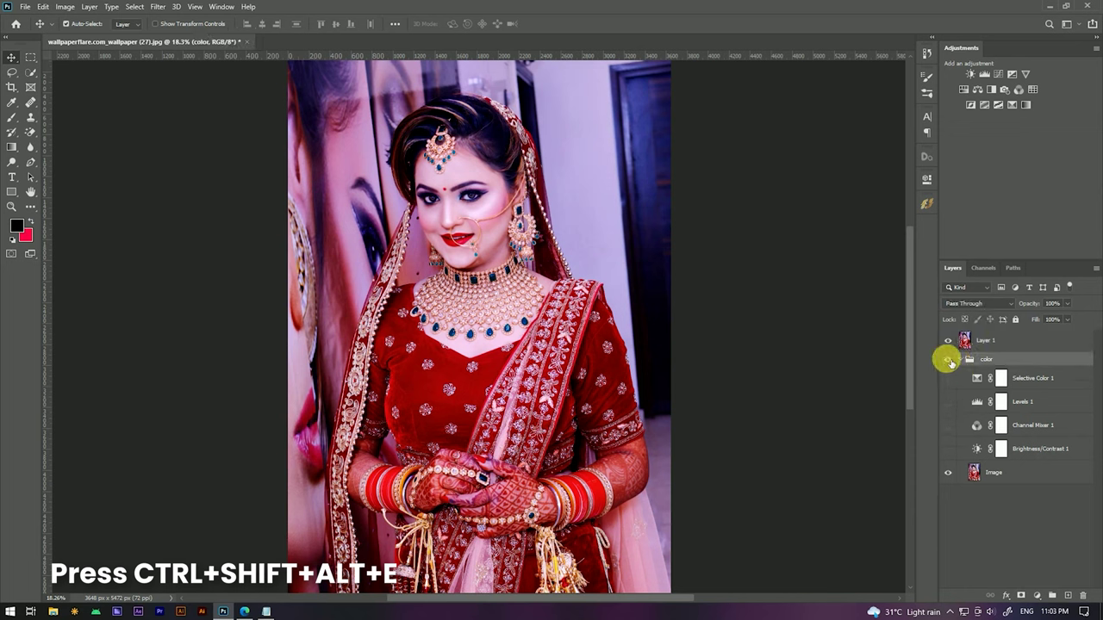
click(964, 361)
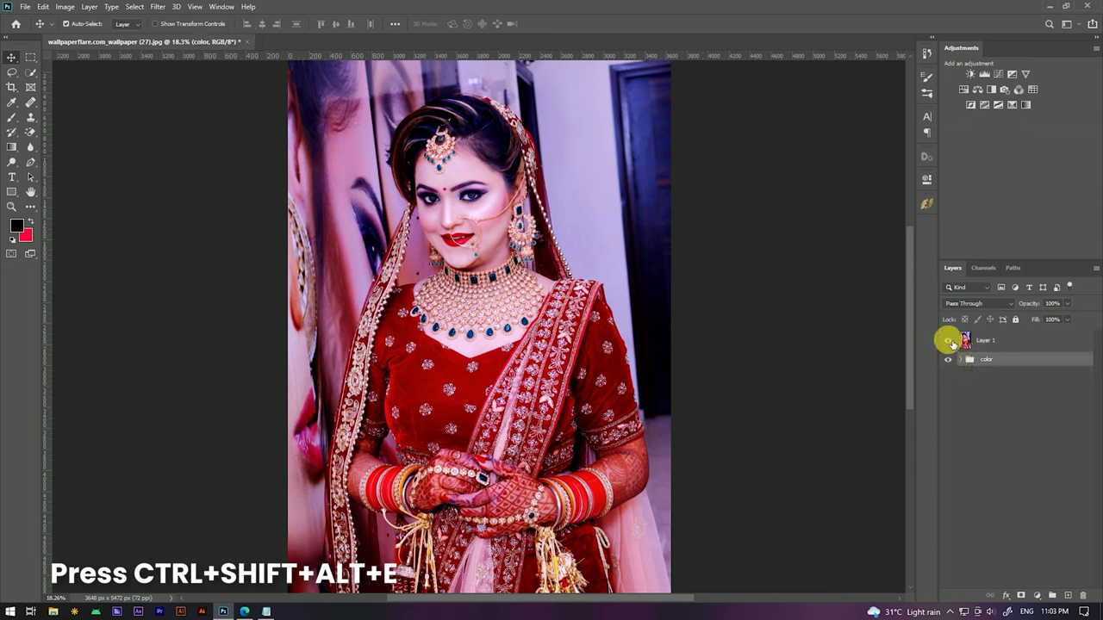
click(948, 341)
click(948, 341)
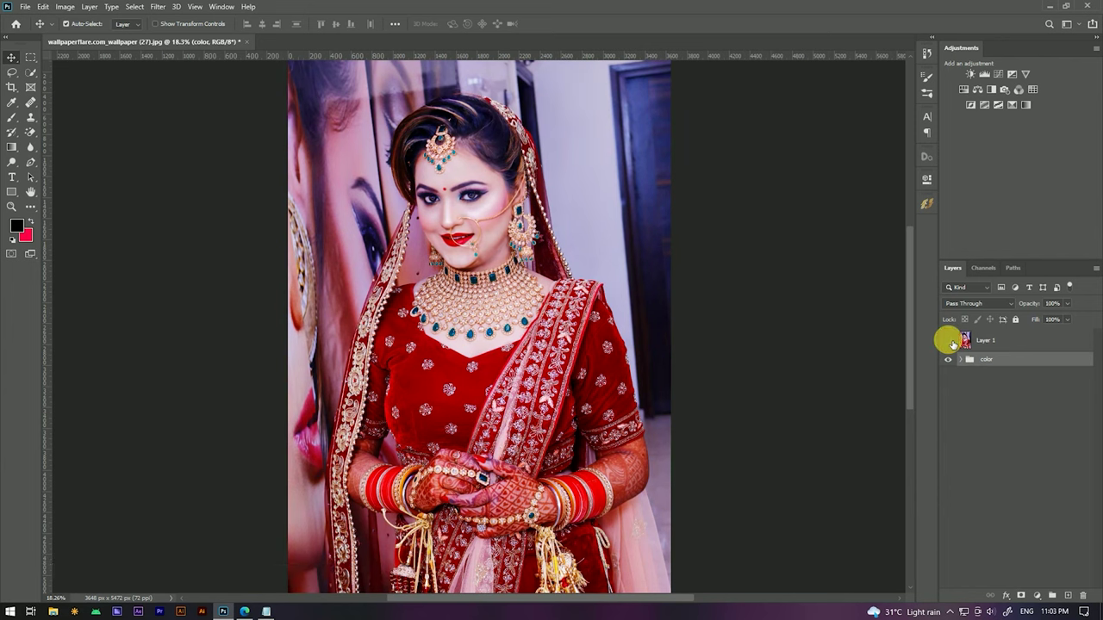
click(948, 341)
click(948, 340)
scroll(522, 285, down, 3)
scroll(522, 284, down, 1)
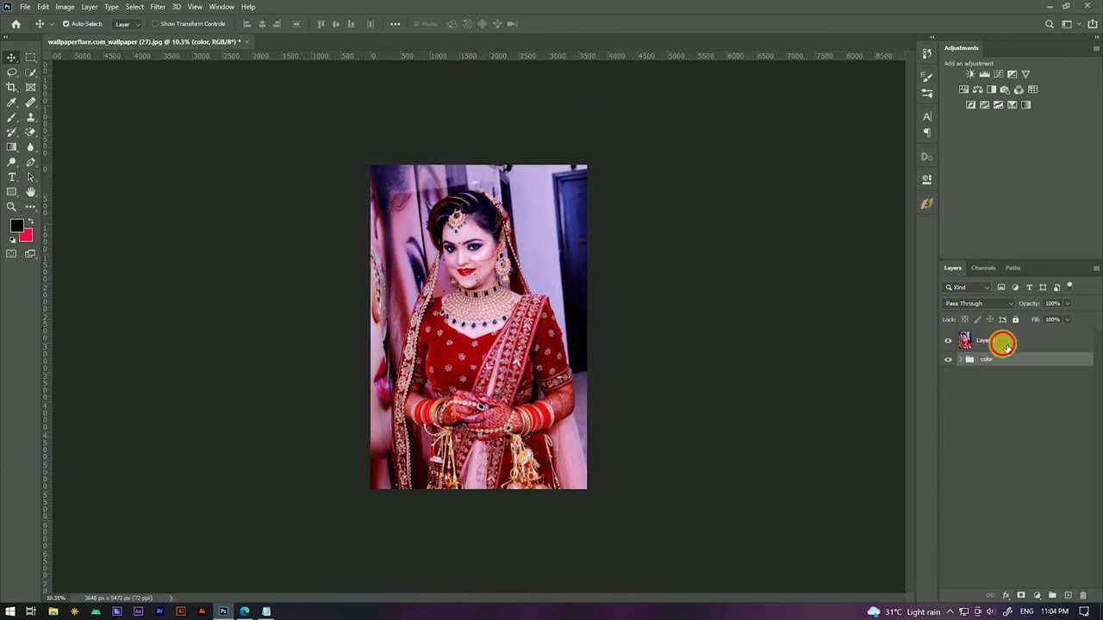
Rename the merged layer 'Color' and convert it to a smart object.
click(1003, 341)
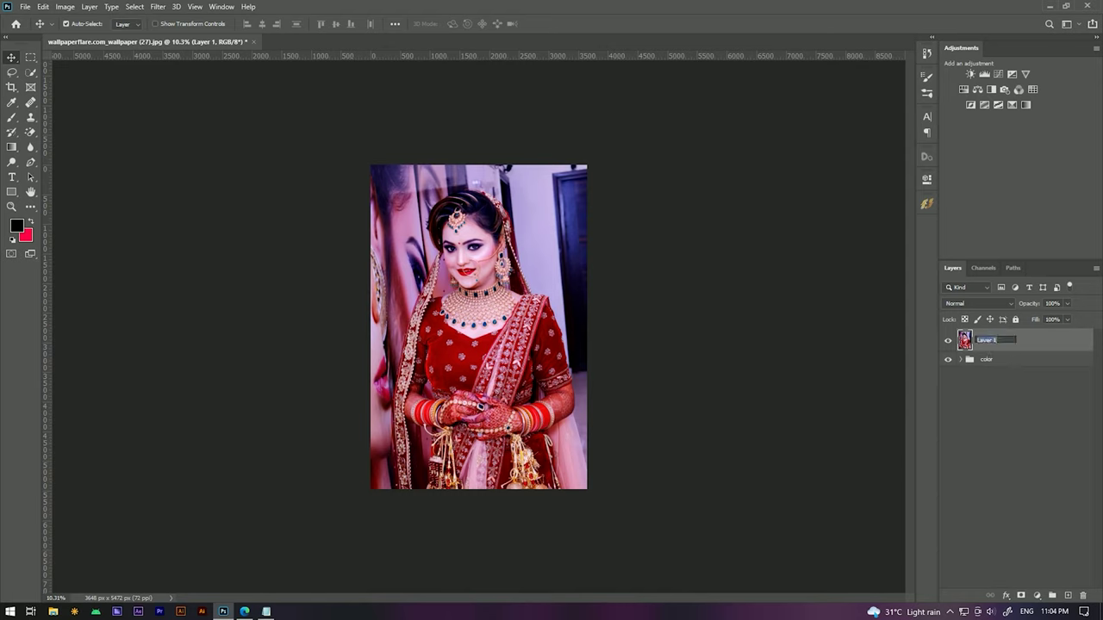
text(Color)
click(996, 344)
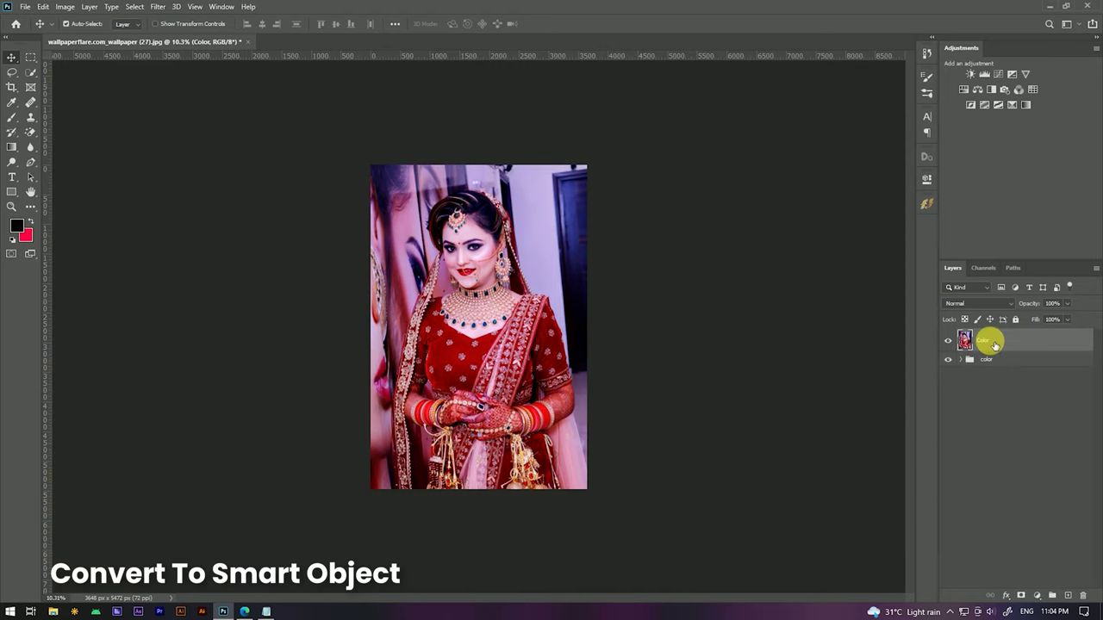
right_click(996, 345)
click(908, 277)
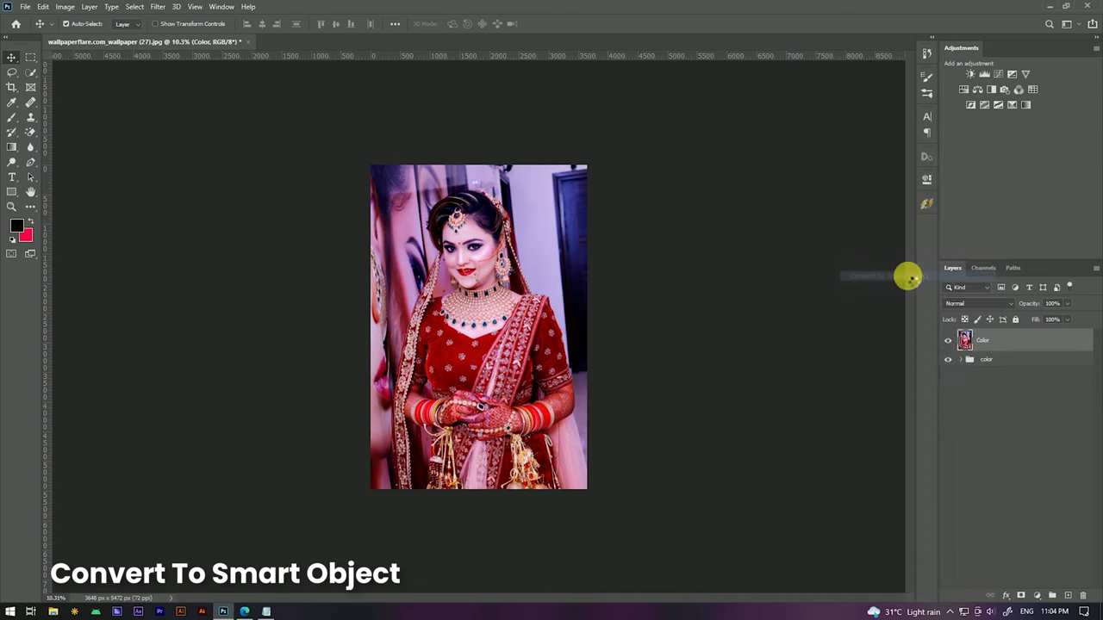
scroll(658, 227, up, 2)
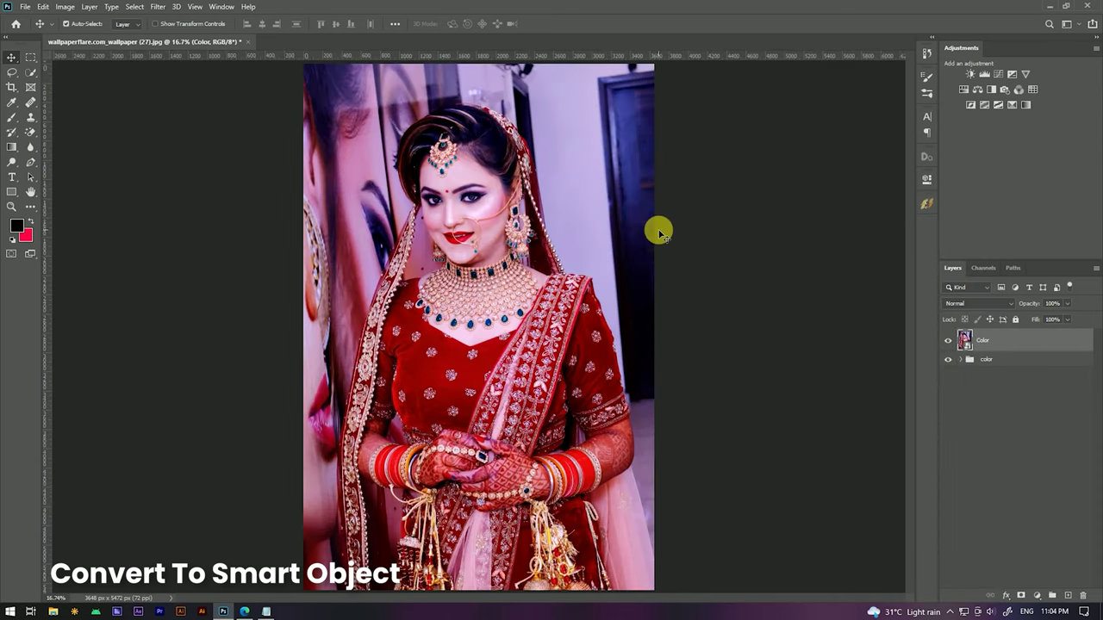
click(158, 7)
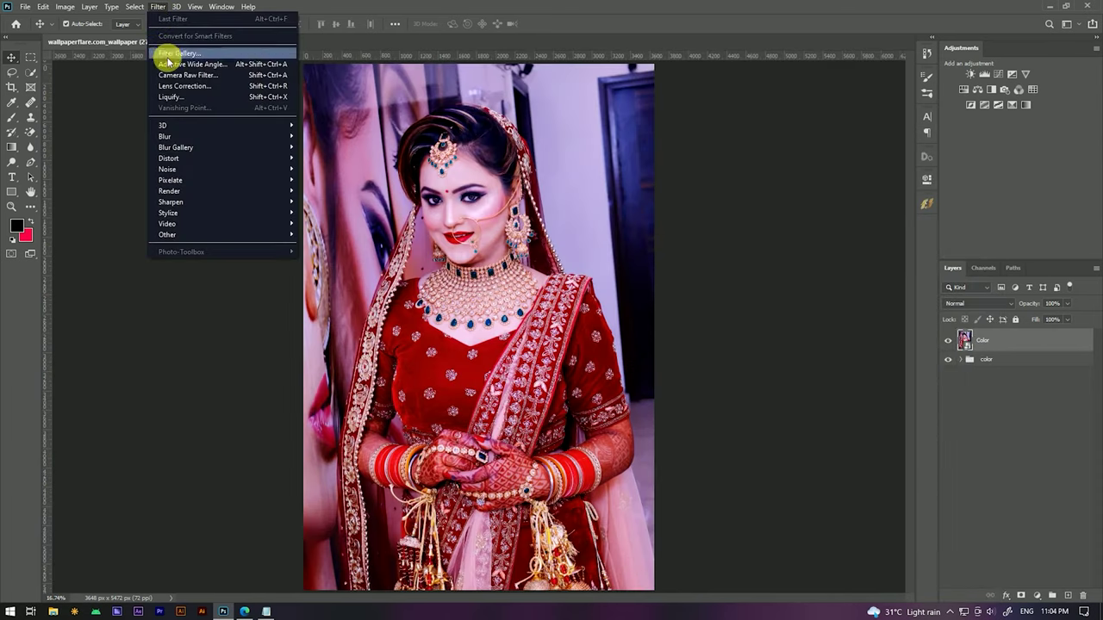
In Camera Raw, set Temperature -3, vignette -30, Contrast +6 and Texture +8.
click(216, 77)
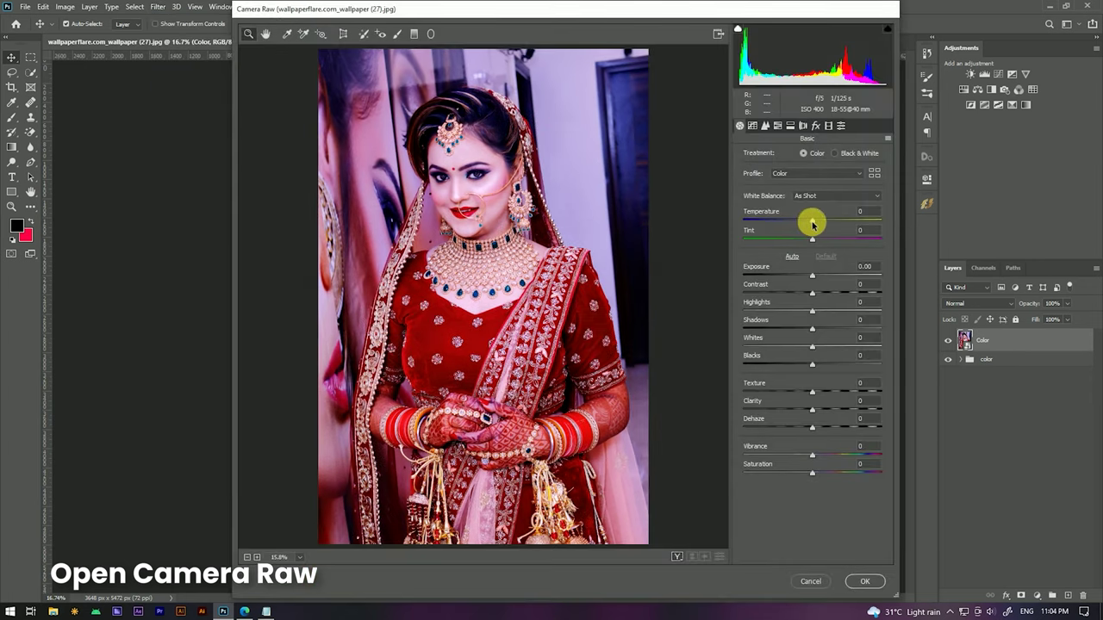
drag(812, 224, 808, 224)
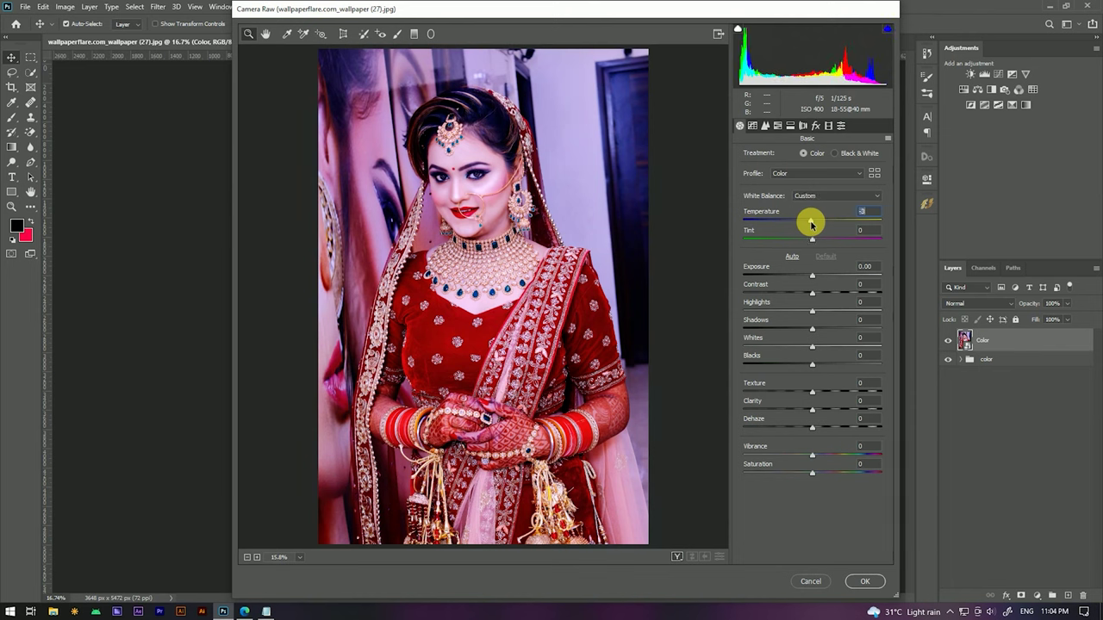
click(811, 131)
drag(812, 269, 796, 267)
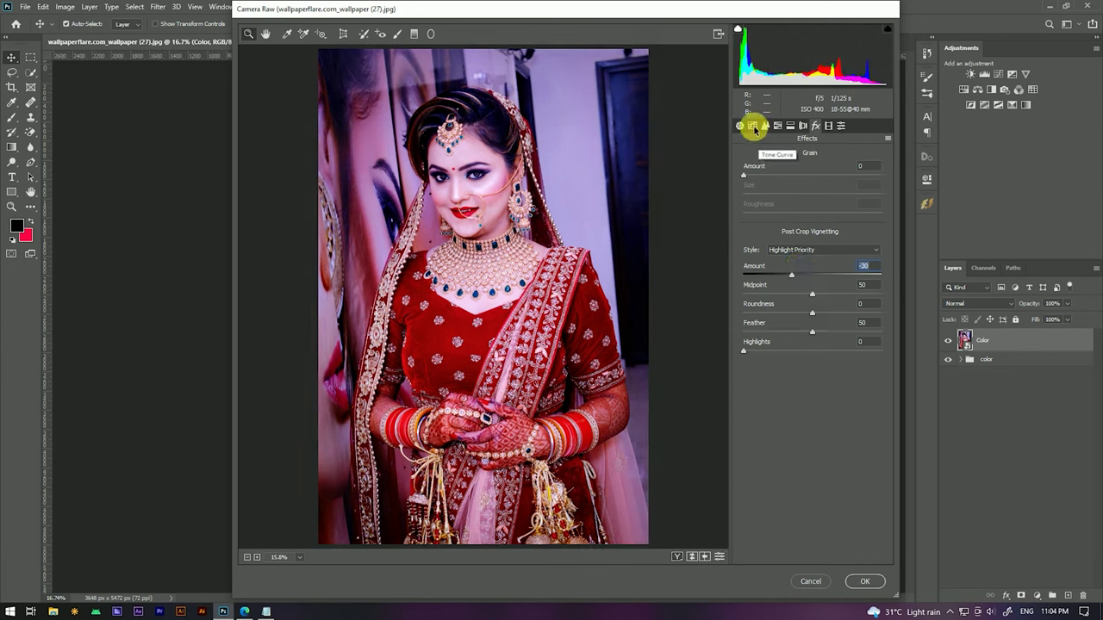
click(740, 126)
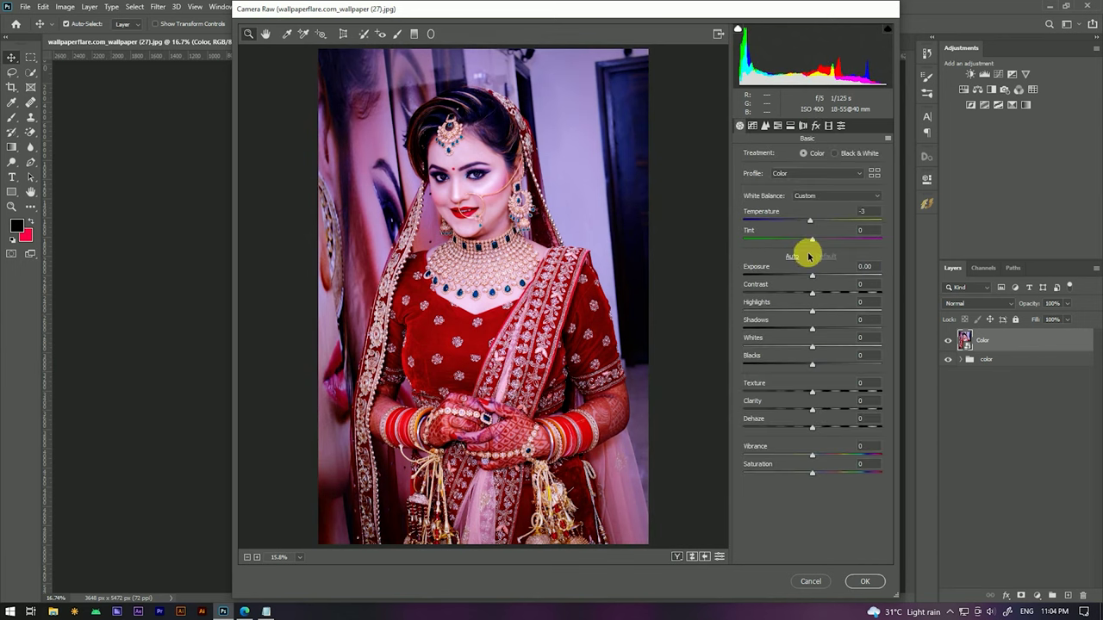
drag(813, 292, 815, 293)
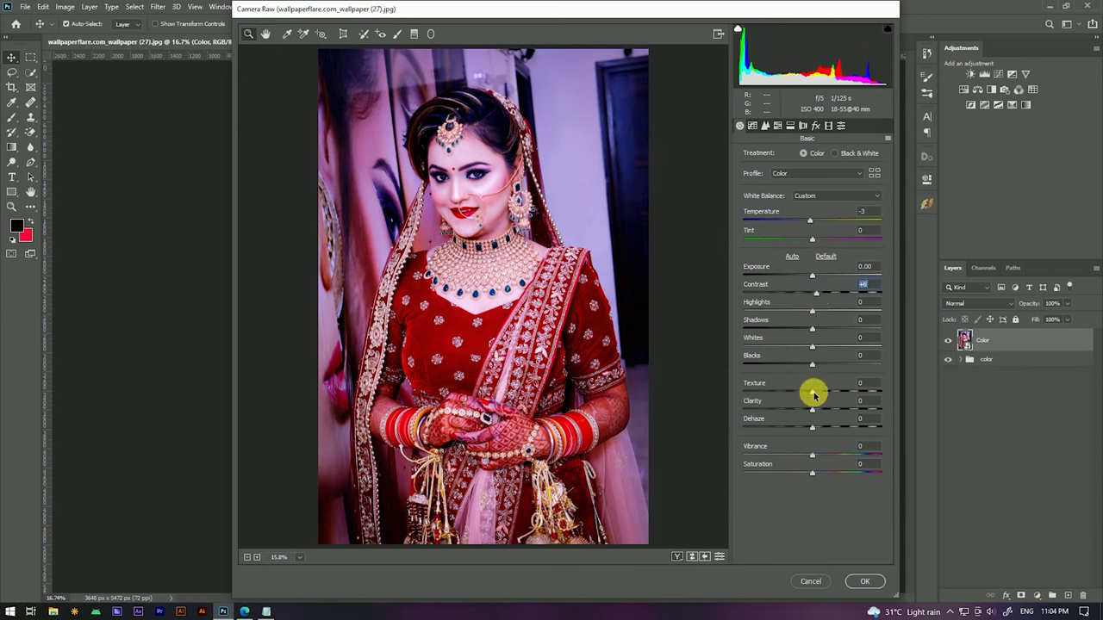
drag(819, 392, 826, 393)
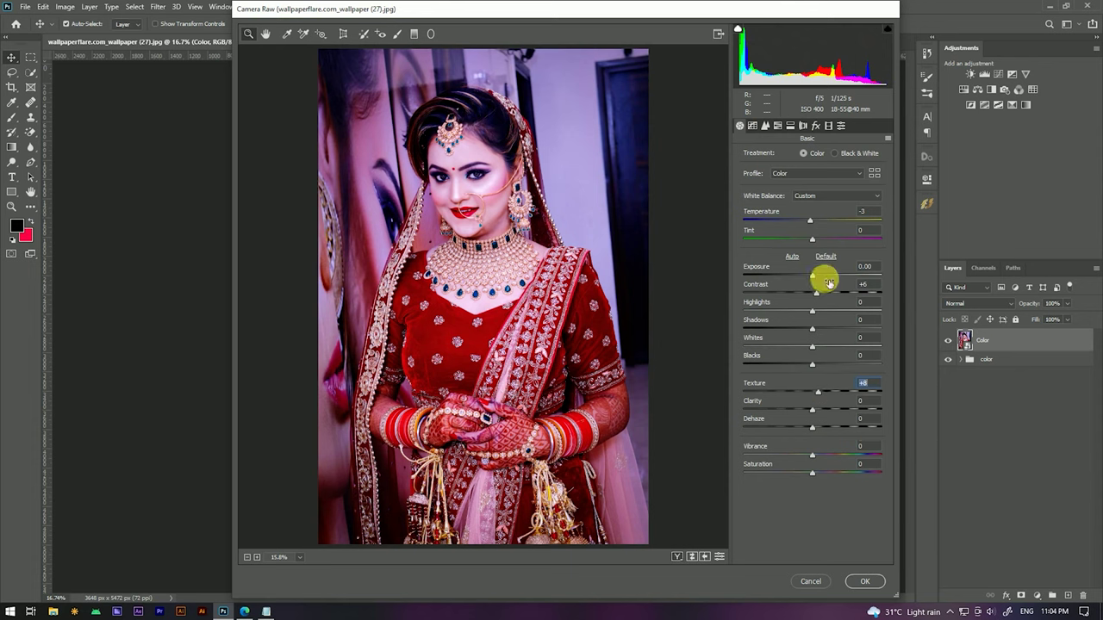
click(829, 126)
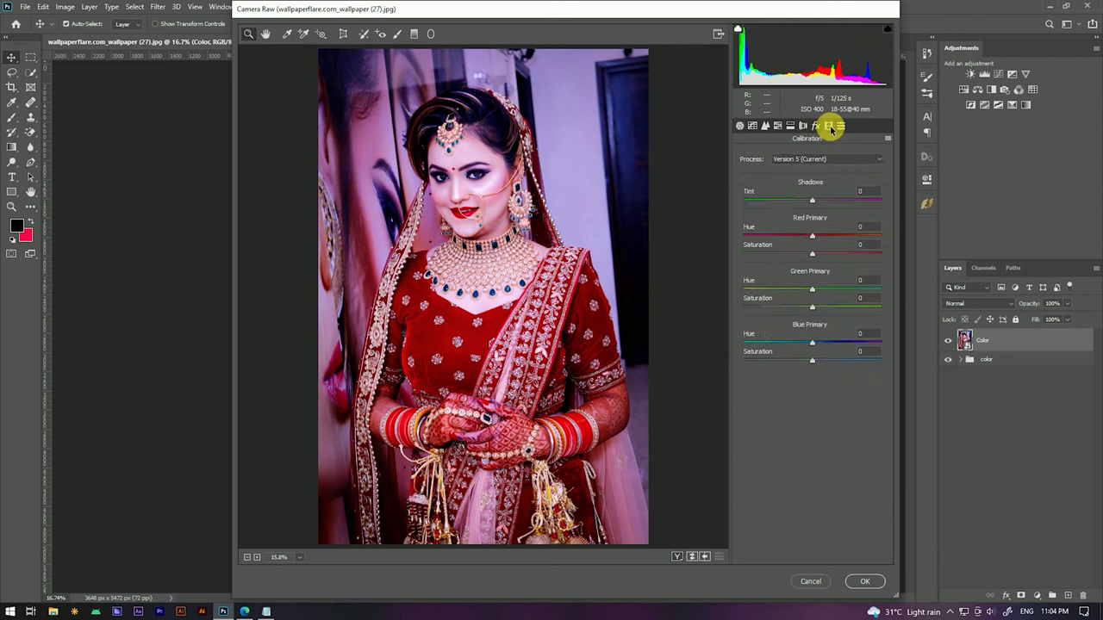
Shift Blue and Red primaries, then set HSL Hue Oranges +41, Yellows +38, Magentas -26.
drag(817, 354, 797, 343)
drag(812, 235, 802, 236)
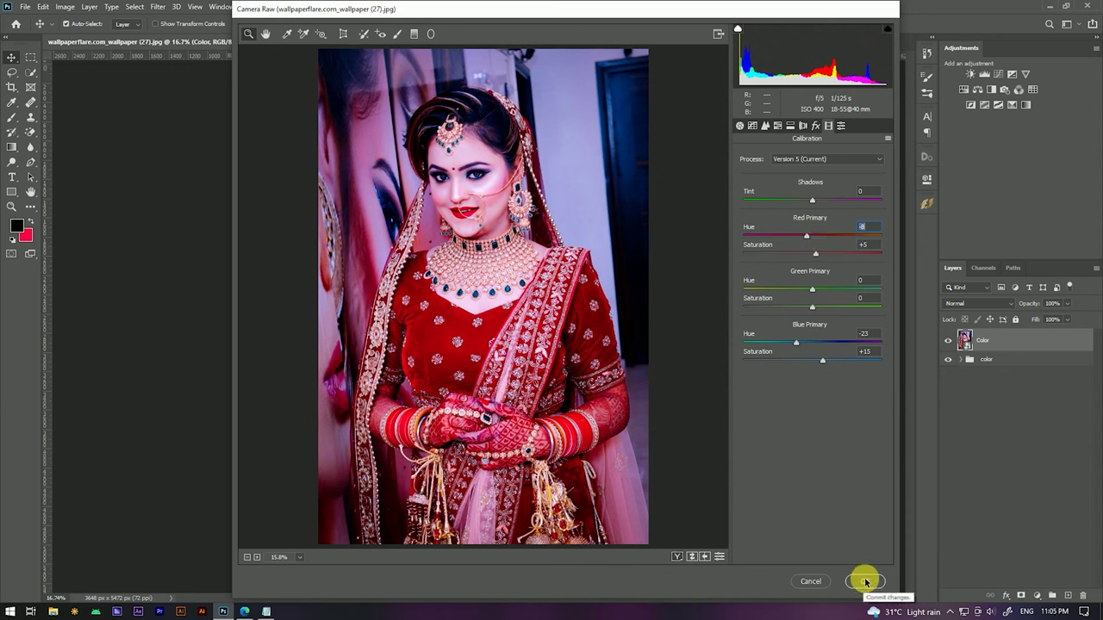
click(778, 126)
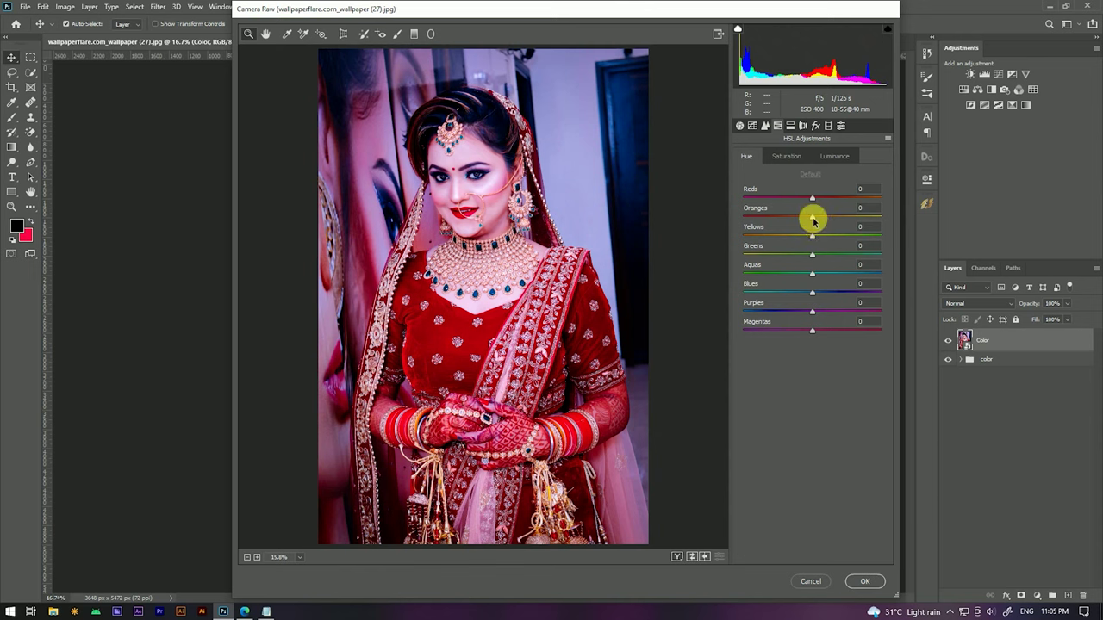
mouse_move(827, 222)
mouse_down()
mouse_move(842, 221)
mouse_move(830, 236)
mouse_up()
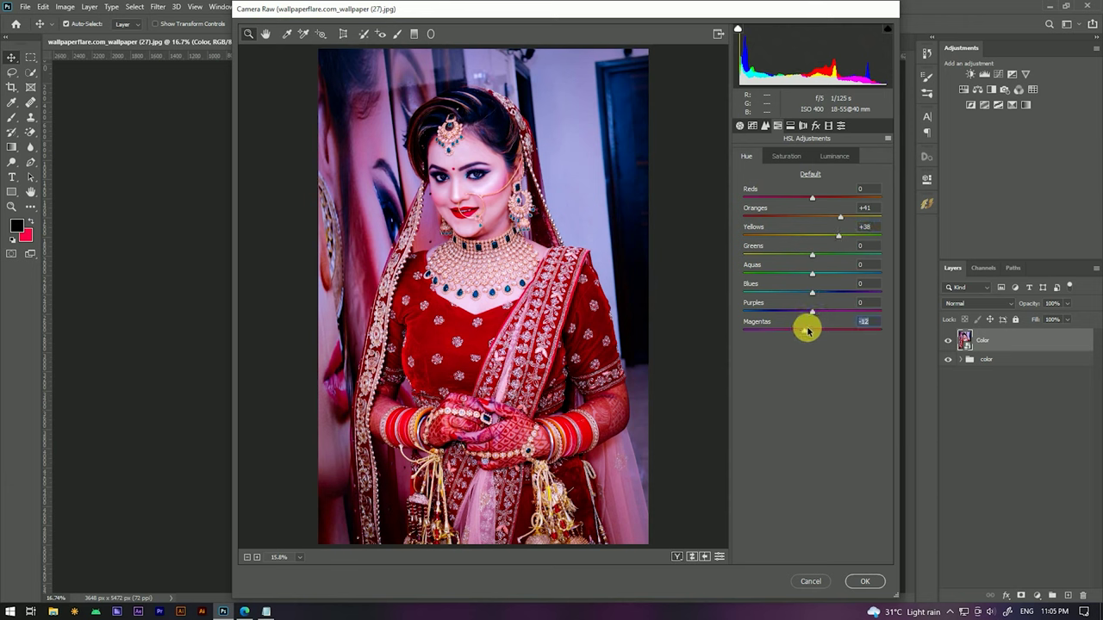
drag(803, 329, 793, 328)
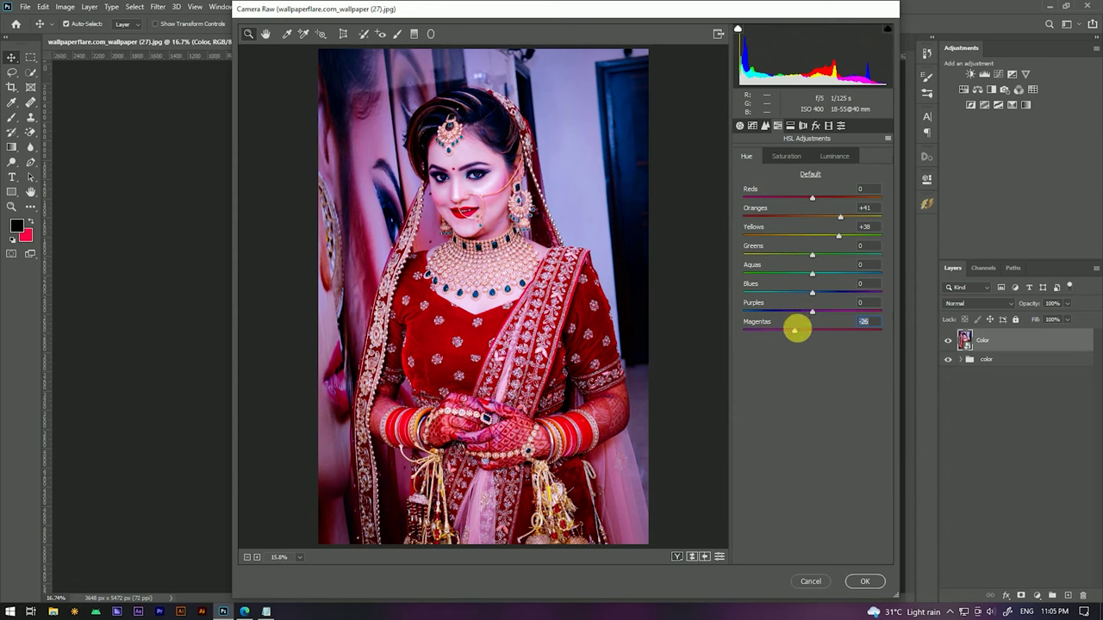
Confirm the Camera Raw dialog with OK to commit the filter on the Color layer.
click(866, 584)
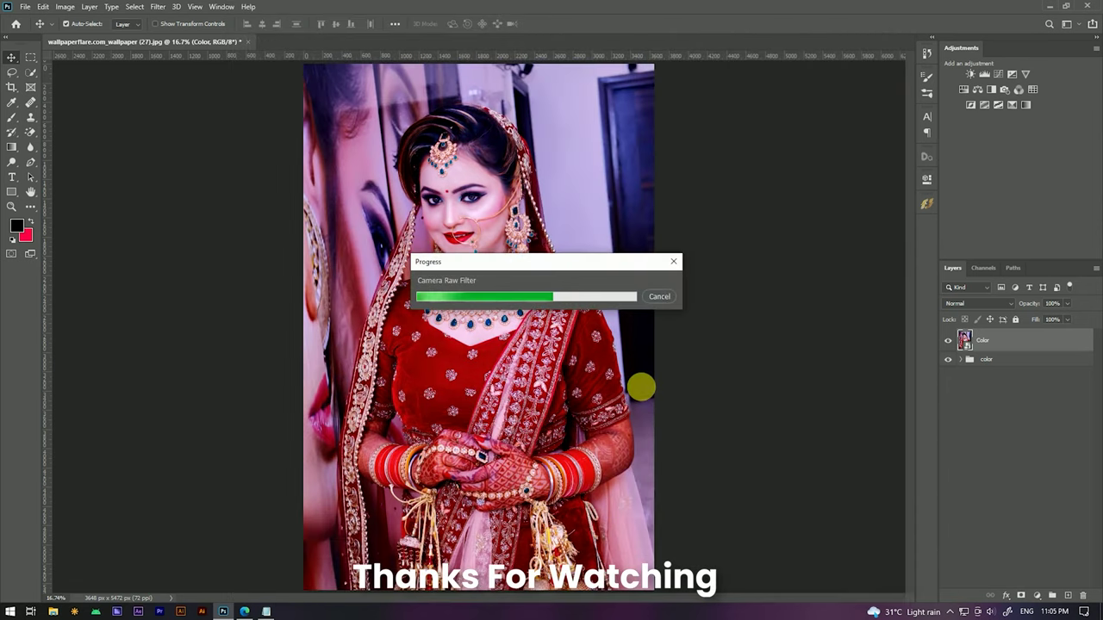